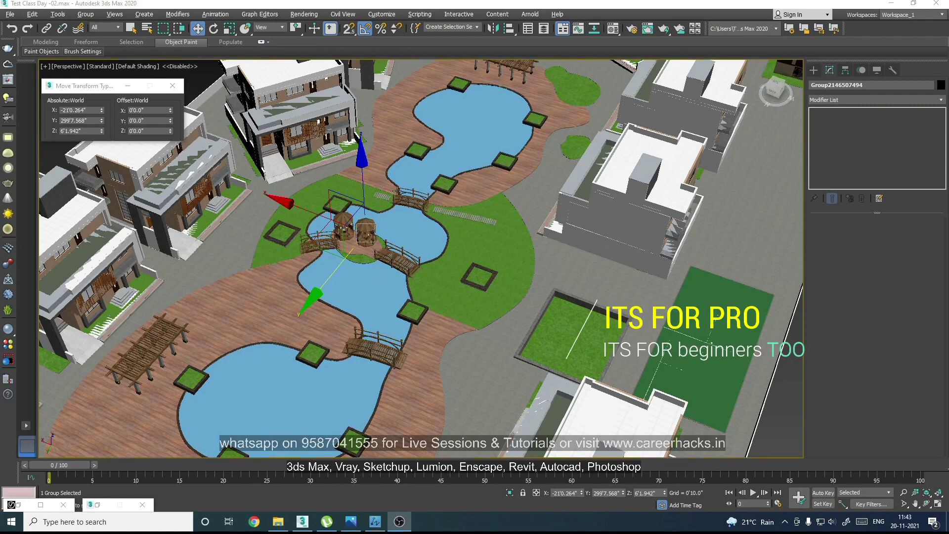
Zoom out and pan the Perspective view up-left until the whole residential site fits in view
{"action": "key", "text": "alt+z"}
{"action": "mouse_move", "coordinate": [396, 193]}
{"action": "left_mouse_down"}
{"action": "mouse_move", "coordinate": [473, 278]}
{"action": "mouse_move", "coordinate": [363, 255]}
{"action": "mouse_move", "coordinate": [441, 212]}
{"action": "left_mouse_up"}
{"action": "key", "text": "ctrl+r"}
{"action": "right_click", "coordinate": [441, 211]}
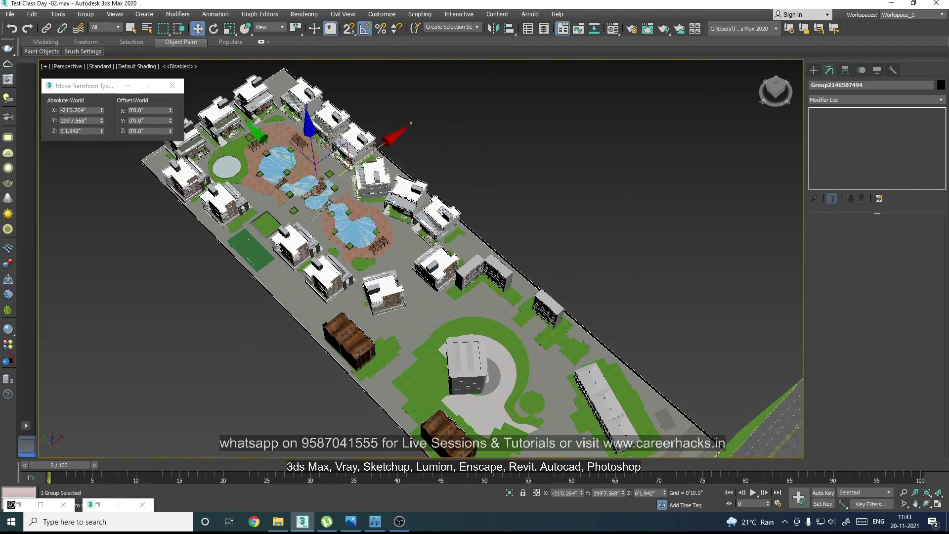
{"action": "mouse_move", "coordinate": [418, 309]}
{"action": "middle_mouse_down"}
{"action": "mouse_move", "coordinate": [410, 274]}
{"action": "mouse_move", "coordinate": [304, 209]}
{"action": "middle_mouse_up"}
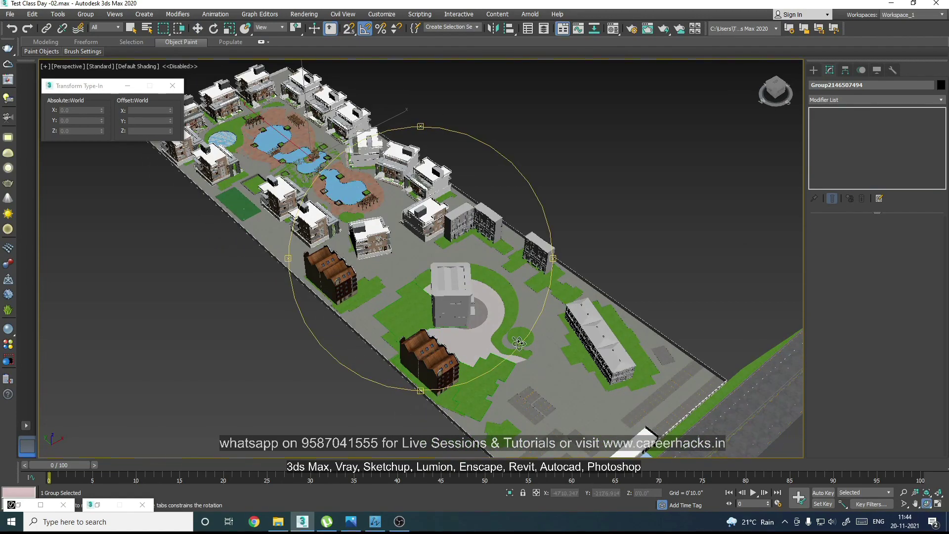
{"action": "key", "text": "alt+z"}
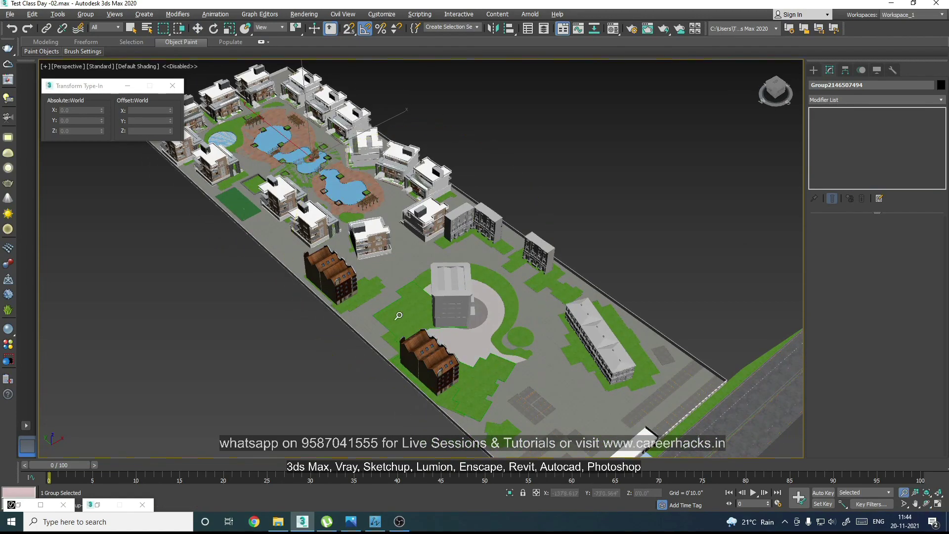
{"action": "scroll", "coordinate": [343, 176], "scroll_direction": "up", "scroll_amount": 3}
Zoom toward the central pond and orbit low around the two gazebos and three footbridges
{"action": "middle_click_drag", "start_coordinate": [343, 175], "coordinate": [385, 298]}
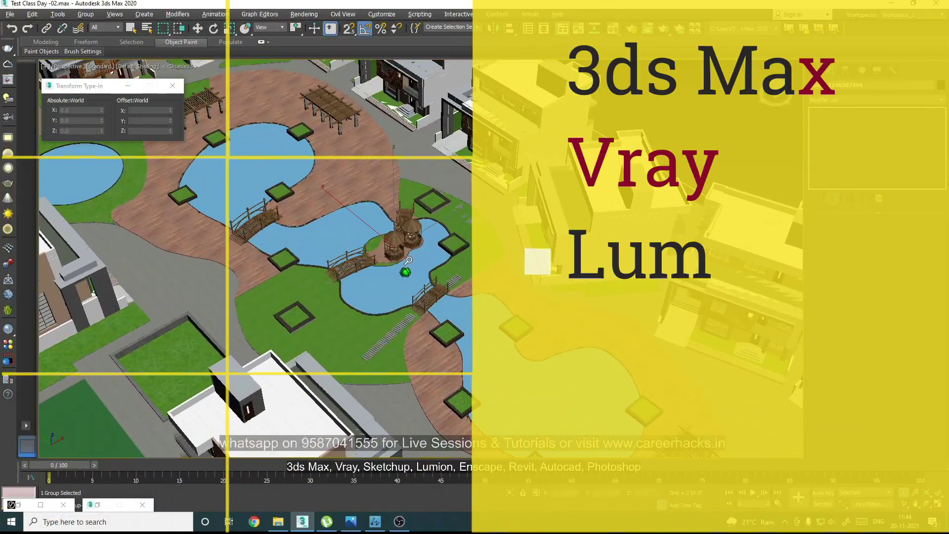
{"action": "scroll", "coordinate": [411, 255], "scroll_direction": "up", "scroll_amount": 5}
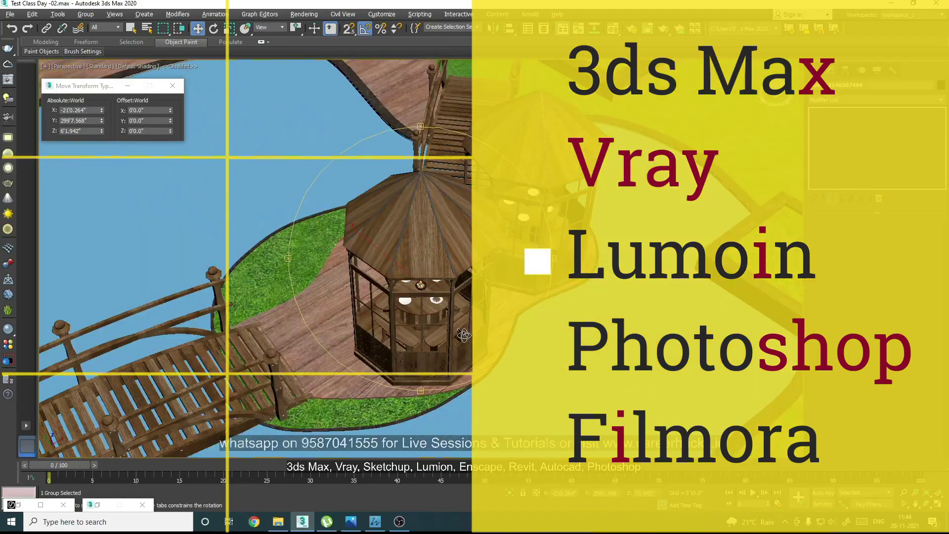
{"action": "key", "text": "ctrl+r"}
{"action": "left_click_drag", "start_coordinate": [428, 290], "coordinate": [357, 281]}
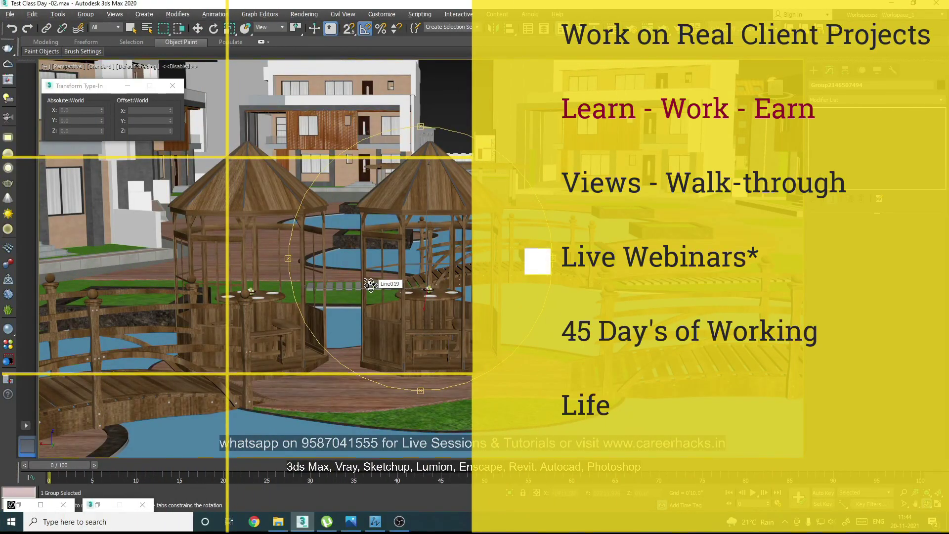
{"action": "mouse_move", "coordinate": [438, 284]}
{"action": "middle_mouse_down", "text": "alt"}
{"action": "mouse_move", "coordinate": [455, 288]}
{"action": "mouse_move", "coordinate": [451, 316]}
{"action": "middle_mouse_up", "text": "alt"}
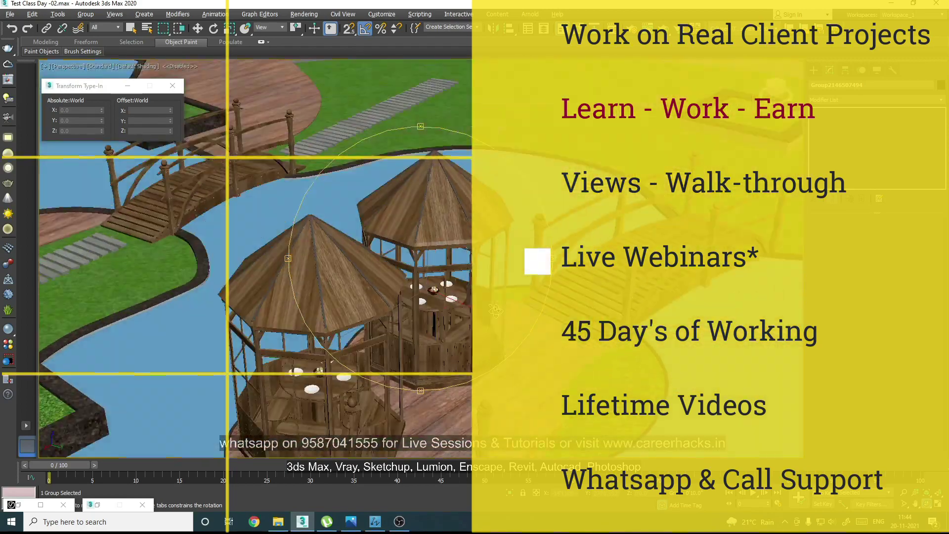
{"action": "scroll", "coordinate": [451, 317], "scroll_direction": "down", "scroll_amount": 3}
{"action": "scroll", "coordinate": [451, 317], "scroll_direction": "down", "scroll_amount": 2}
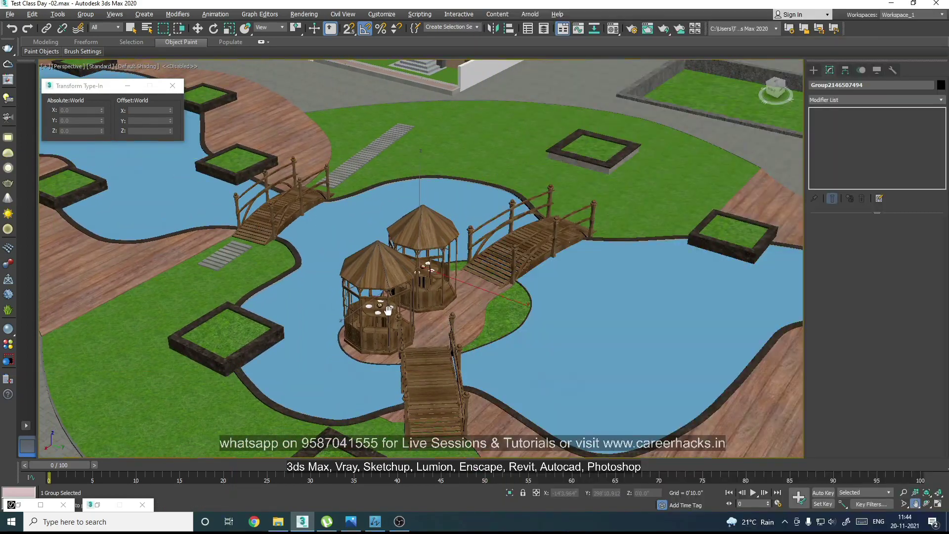
Orbit to an elevated overview of the ponds, gazebos, villas and tennis court, with Move active
{"action": "middle_click_drag", "start_coordinate": [344, 225], "coordinate": [438, 398]}
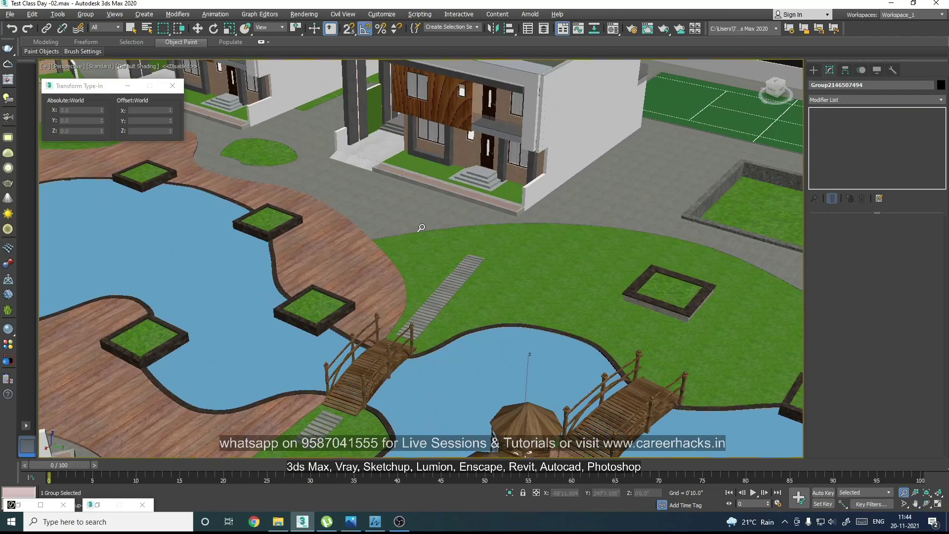
{"action": "scroll", "coordinate": [447, 280], "scroll_direction": "down", "scroll_amount": 2}
{"action": "middle_click_drag", "start_coordinate": [447, 281], "coordinate": [302, 283], "text": "alt"}
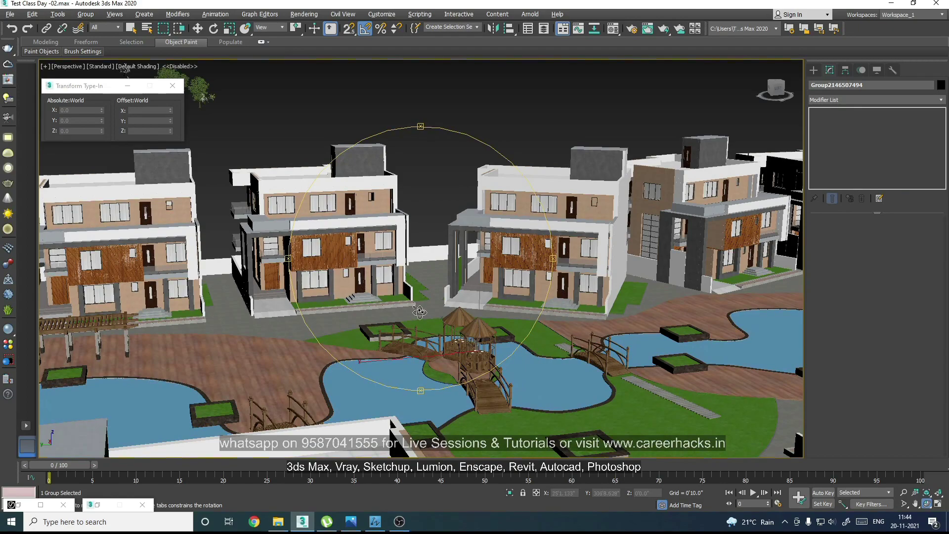
{"action": "middle_click_drag", "start_coordinate": [465, 280], "coordinate": [379, 306], "text": "alt"}
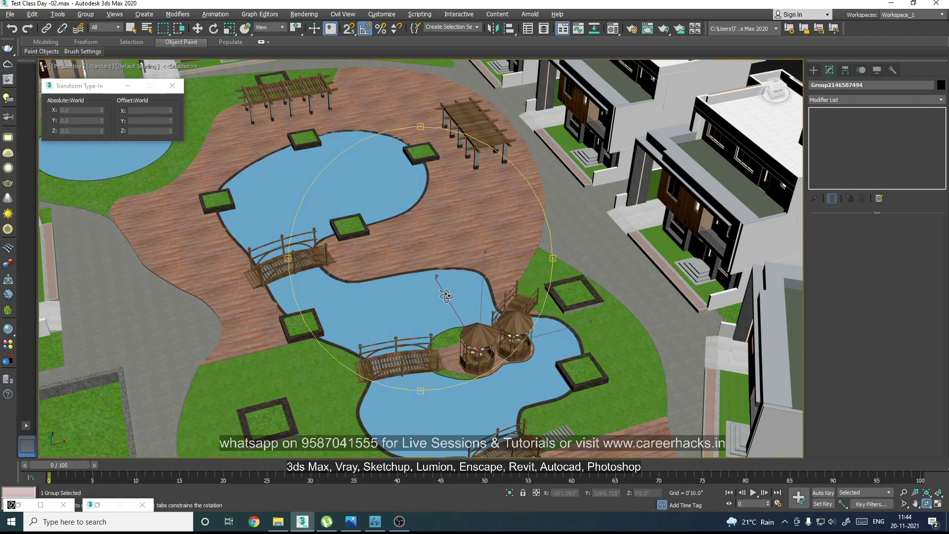
{"action": "middle_click_drag", "start_coordinate": [446, 295], "coordinate": [420, 290], "text": "alt"}
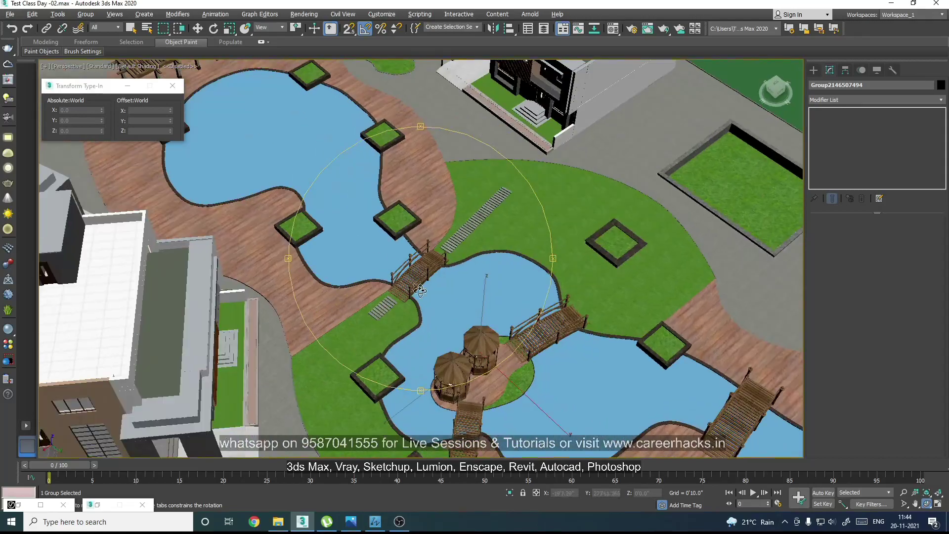
{"action": "scroll", "coordinate": [420, 290], "scroll_direction": "down", "scroll_amount": 5}
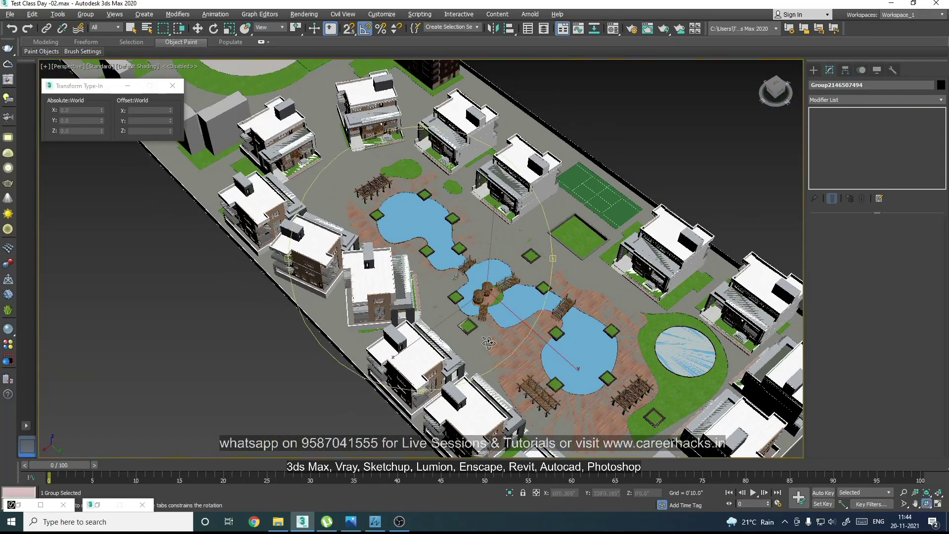
{"action": "middle_click_drag", "start_coordinate": [496, 326], "coordinate": [443, 288], "text": "alt"}
{"action": "key", "text": "w"}
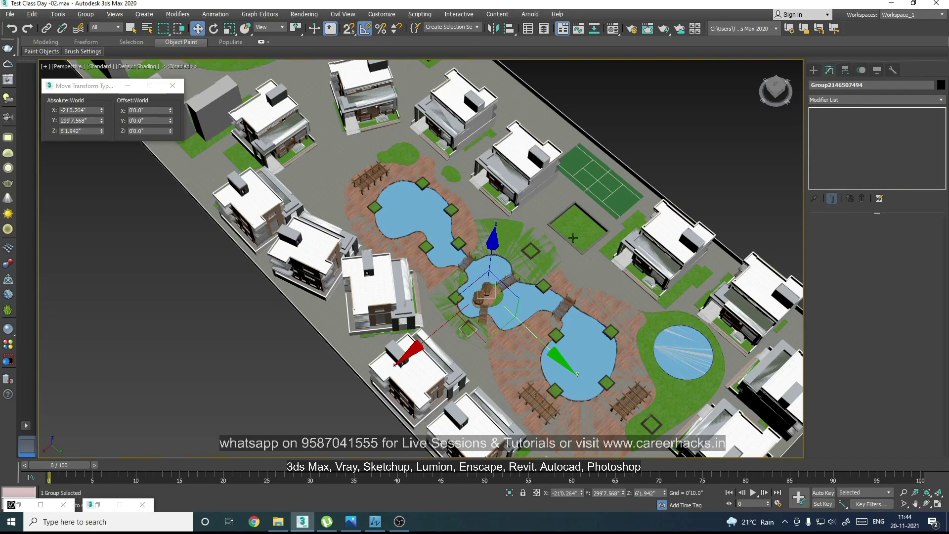
Zoom in slightly and pan the view to show more of the houses
{"action": "key", "text": "alt+z"}
{"action": "left_click_drag", "start_coordinate": [488, 301], "coordinate": [488, 247]}
{"action": "key", "text": "e"}
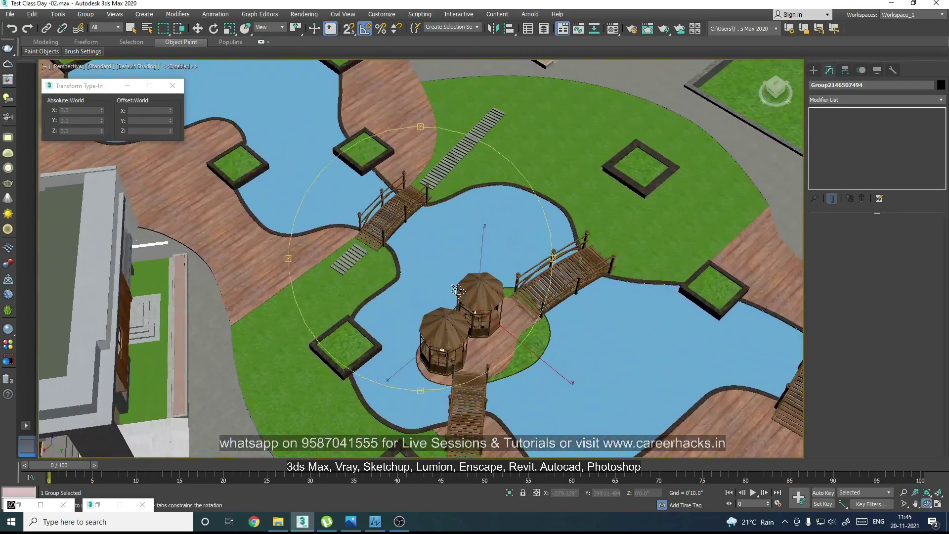
{"action": "scroll", "coordinate": [450, 242], "scroll_direction": "up", "scroll_amount": 2}
{"action": "middle_click_drag", "start_coordinate": [450, 242], "coordinate": [417, 362]}
{"action": "scroll", "coordinate": [417, 361], "scroll_direction": "down", "scroll_amount": 1}
{"action": "scroll", "coordinate": [398, 339], "scroll_direction": "down", "scroll_amount": 1}
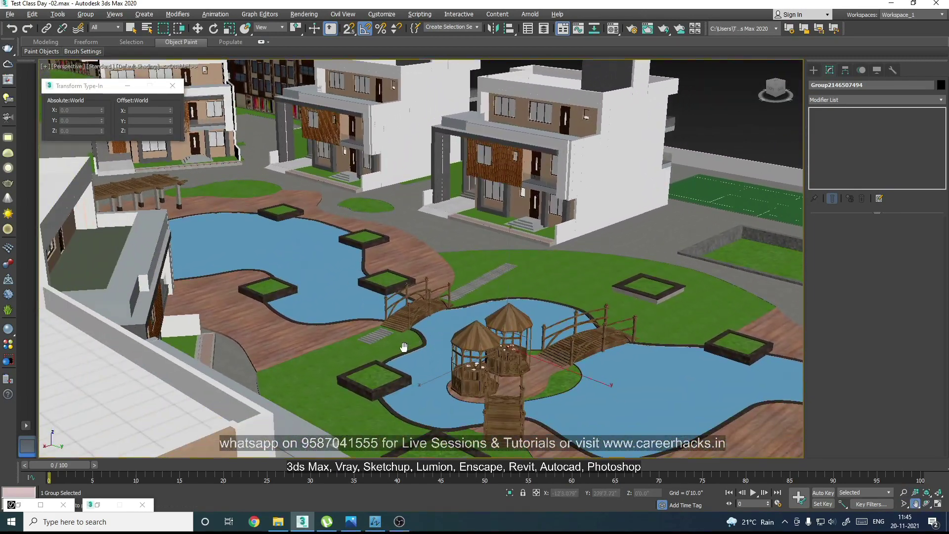
Orbit around the gazebos and push the view down close to the house and bridge
{"action": "key", "text": "alt+z"}
{"action": "scroll", "coordinate": [421, 351], "scroll_direction": "up", "scroll_amount": 2}
{"action": "scroll", "coordinate": [423, 334], "scroll_direction": "up", "scroll_amount": 3}
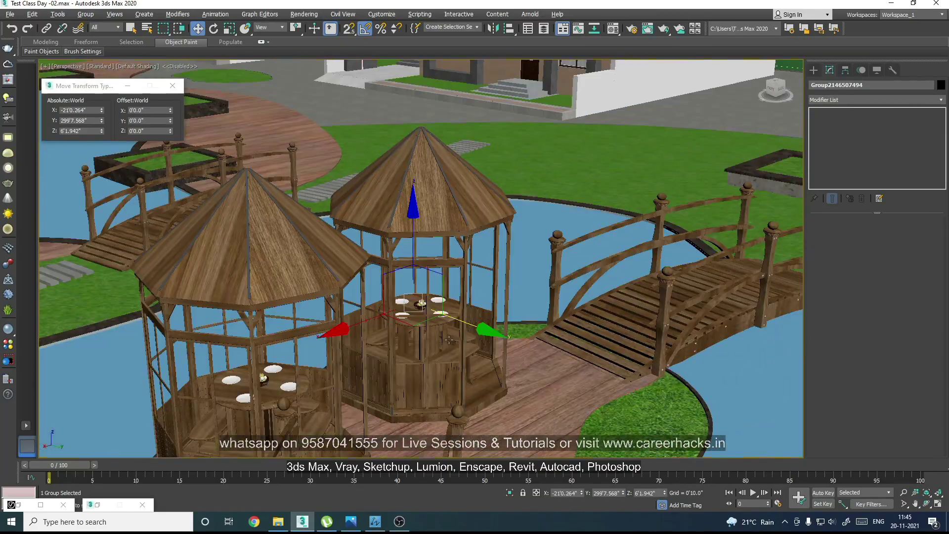
{"action": "key", "text": "e"}
{"action": "mouse_move", "coordinate": [384, 310]}
{"action": "middle_mouse_down", "text": "alt"}
{"action": "mouse_move", "coordinate": [438, 316]}
{"action": "mouse_move", "coordinate": [376, 304]}
{"action": "mouse_move", "coordinate": [332, 276]}
{"action": "mouse_move", "coordinate": [386, 275]}
{"action": "mouse_move", "coordinate": [470, 303]}
{"action": "middle_mouse_up", "text": "alt"}
{"action": "scroll", "coordinate": [355, 299], "scroll_direction": "down", "scroll_amount": 2}
{"action": "scroll", "coordinate": [332, 293], "scroll_direction": "up", "scroll_amount": 2}
{"action": "scroll", "coordinate": [332, 276], "scroll_direction": "up", "scroll_amount": 2}
{"action": "scroll", "coordinate": [386, 280], "scroll_direction": "up", "scroll_amount": 2}
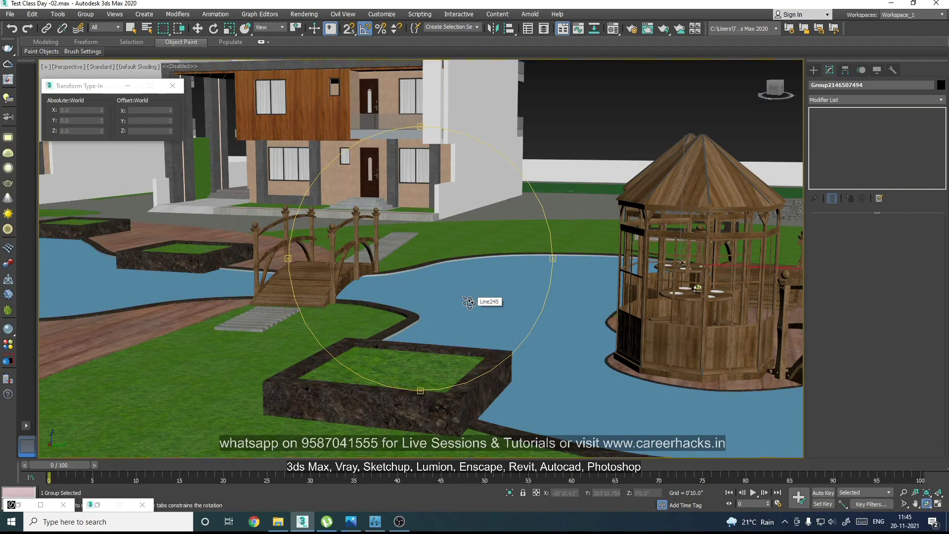
{"action": "scroll", "coordinate": [420, 247], "scroll_direction": "up", "scroll_amount": 5}
{"action": "mouse_move", "coordinate": [491, 290]}
{"action": "middle_mouse_down"}
{"action": "mouse_move", "coordinate": [314, 416]}
{"action": "mouse_move", "coordinate": [339, 368]}
{"action": "middle_mouse_up"}
{"action": "scroll", "coordinate": [496, 295], "scroll_direction": "down", "scroll_amount": 5}
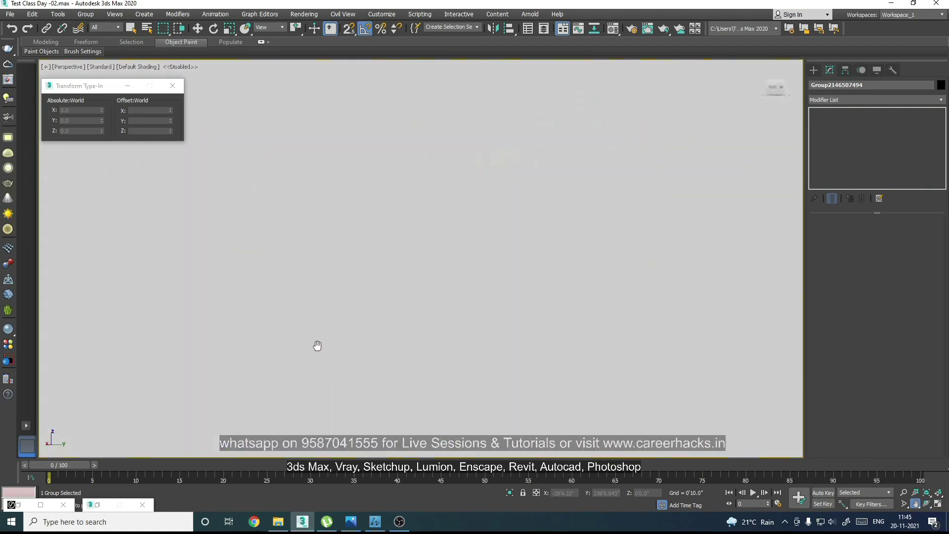
Back the view out of the geometry and zoom out over the houses and bridge
{"action": "mouse_move", "coordinate": [318, 345]}
{"action": "middle_mouse_down"}
{"action": "mouse_move", "coordinate": [580, 354]}
{"action": "mouse_move", "coordinate": [596, 338]}
{"action": "mouse_move", "coordinate": [595, 346]}
{"action": "middle_mouse_up"}
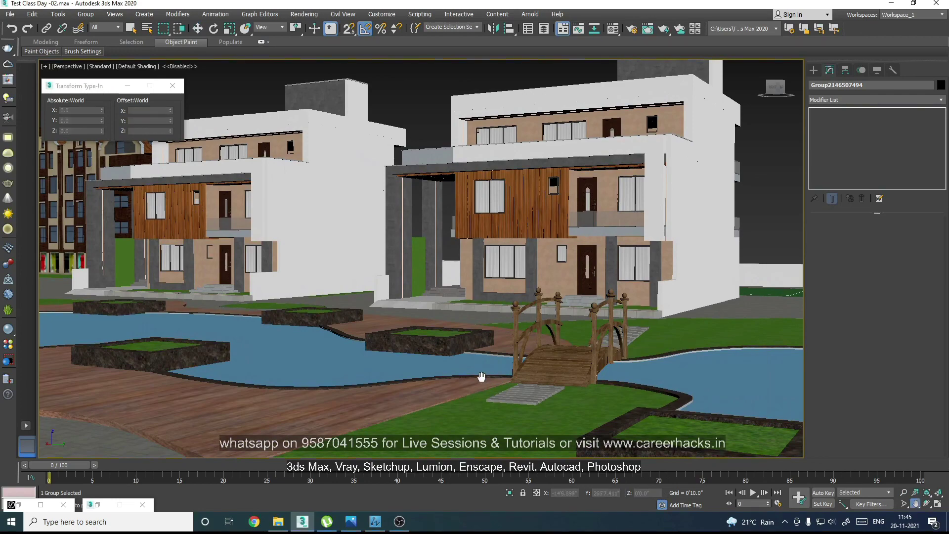
{"action": "middle_click_drag", "start_coordinate": [481, 376], "coordinate": [483, 342]}
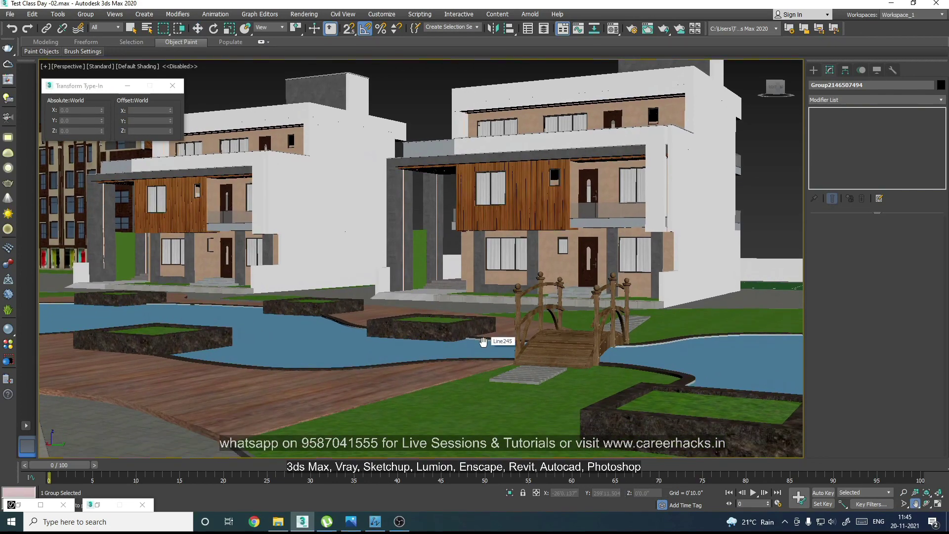
{"action": "scroll", "coordinate": [483, 342], "scroll_direction": "down", "scroll_amount": 2}
{"action": "middle_click_drag", "start_coordinate": [484, 342], "coordinate": [468, 374], "text": "alt"}
{"action": "scroll", "coordinate": [468, 374], "scroll_direction": "down", "scroll_amount": 5}
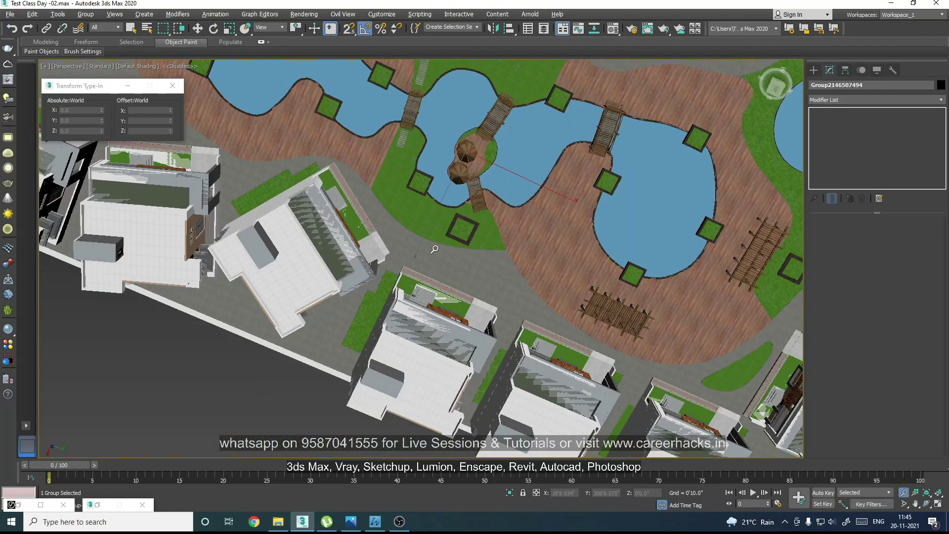
Pan across the top-down site view, then restore the eye-level view of the villas
{"action": "scroll", "coordinate": [468, 374], "scroll_direction": "up", "scroll_amount": 3}
{"action": "scroll", "coordinate": [297, 297], "scroll_direction": "down", "scroll_amount": 2}
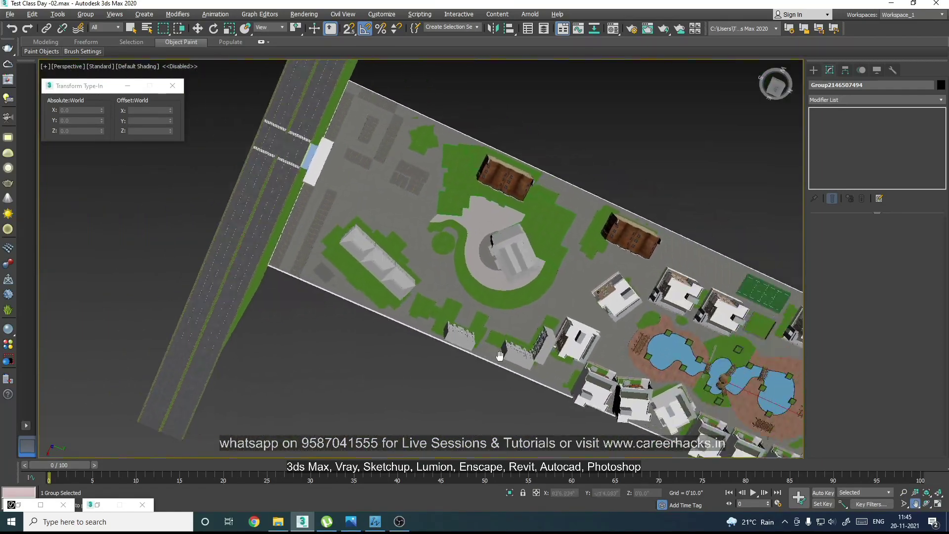
{"action": "mouse_move", "coordinate": [247, 277]}
{"action": "middle_mouse_down"}
{"action": "mouse_move", "coordinate": [149, 250]}
{"action": "mouse_move", "coordinate": [431, 357]}
{"action": "middle_mouse_up"}
{"action": "key", "text": "z"}
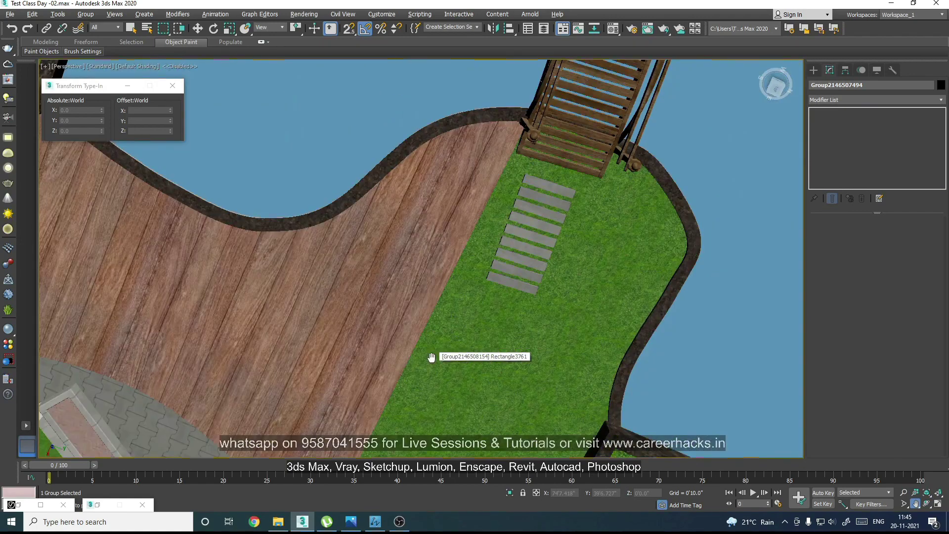
{"action": "key", "text": "shift+z"}
{"action": "key", "text": "ctrl+r"}
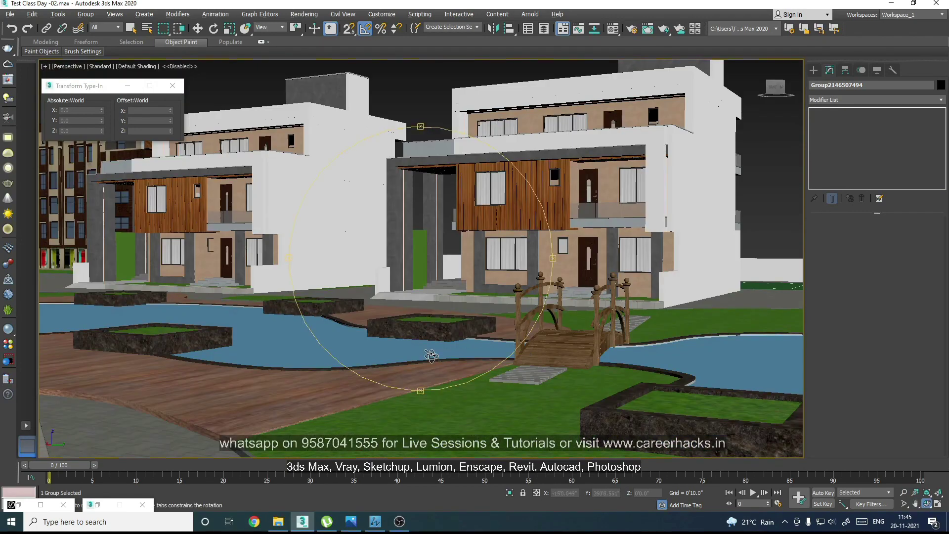
Turn off angle snap and orbit and pan to centre the footbridge before the right villa
{"action": "left_click_drag", "start_coordinate": [412, 321], "coordinate": [414, 316]}
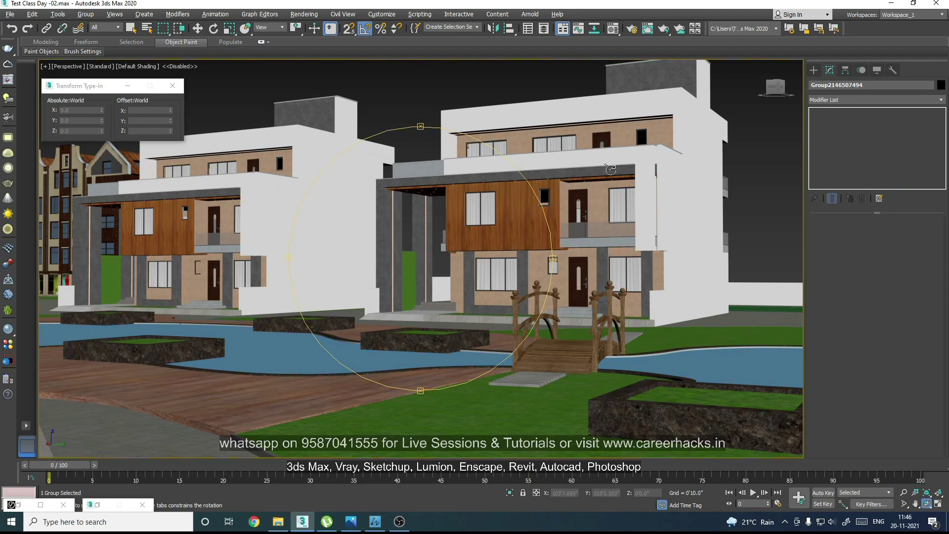
{"action": "key", "text": "a"}
{"action": "left_click_drag", "start_coordinate": [654, 254], "coordinate": [652, 238]}
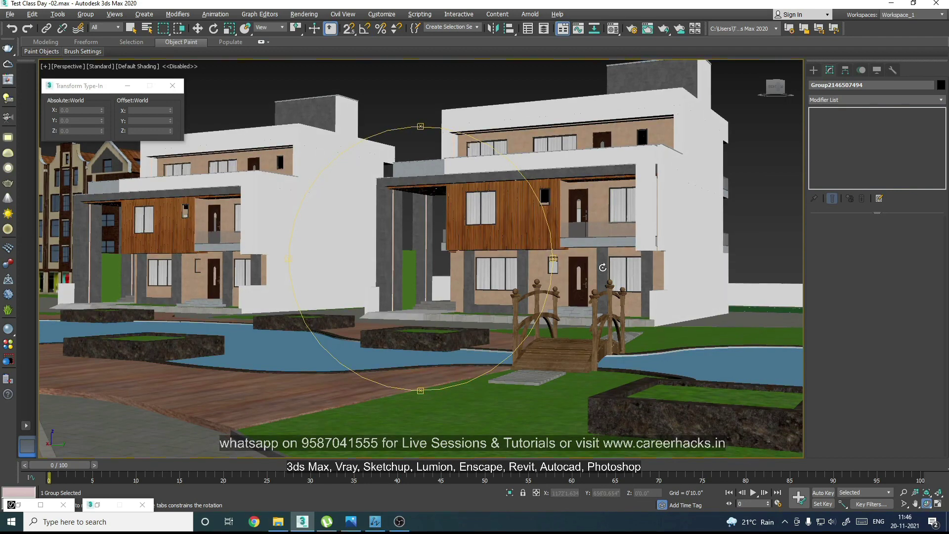
{"action": "left_click_drag", "start_coordinate": [419, 280], "coordinate": [473, 280]}
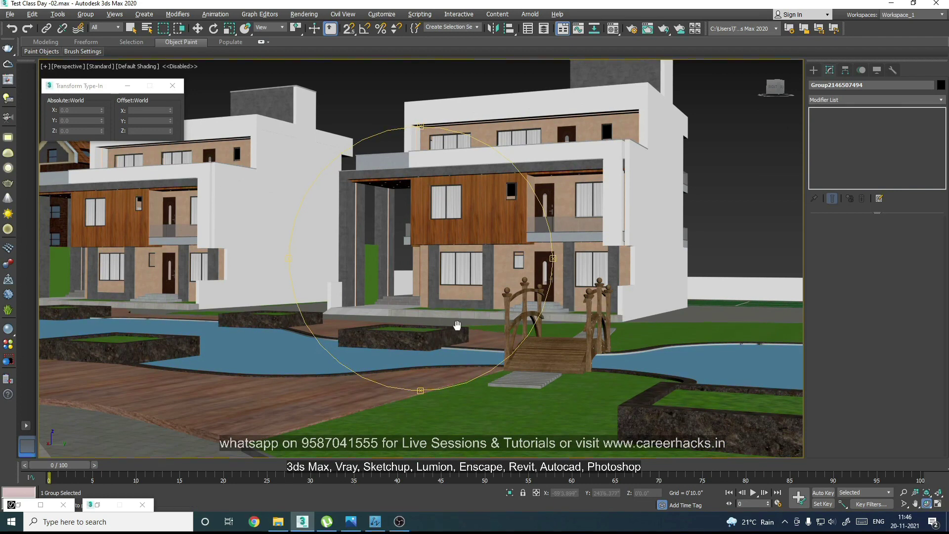
{"action": "middle_click_drag", "start_coordinate": [453, 328], "coordinate": [577, 290]}
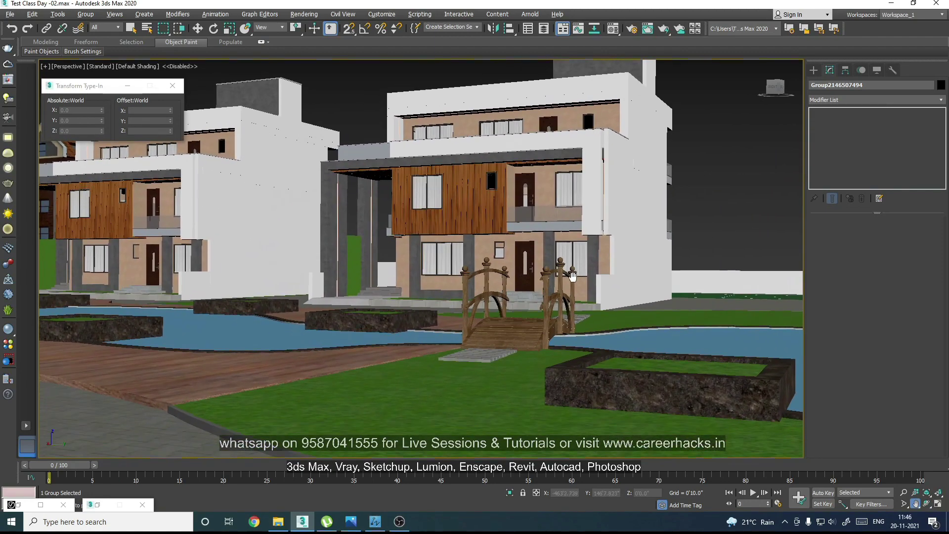
Look through camera VRayCam003, enable Auto Key, and scrub the timeline to about frame 83
{"action": "key", "text": "w"}
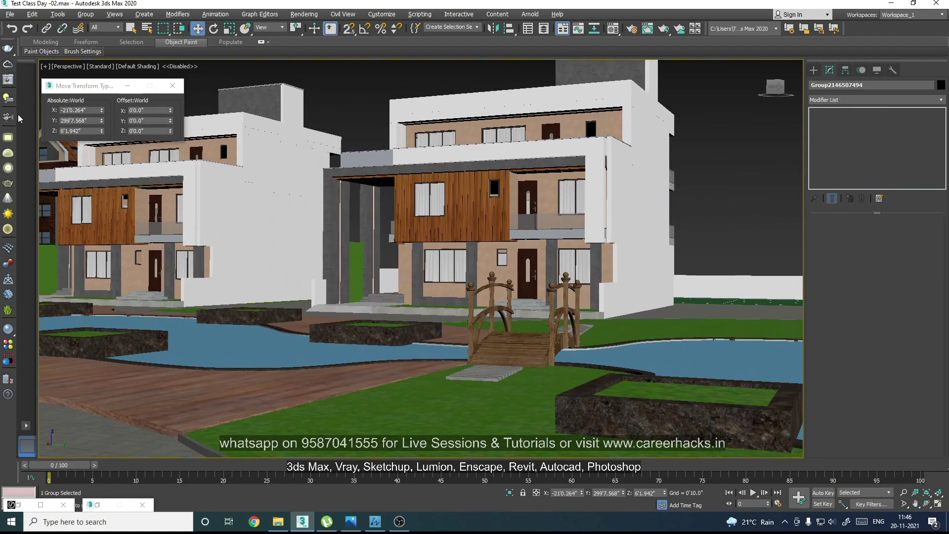
{"action": "left_click", "coordinate": [9, 119]}
{"action": "key", "text": "c"}
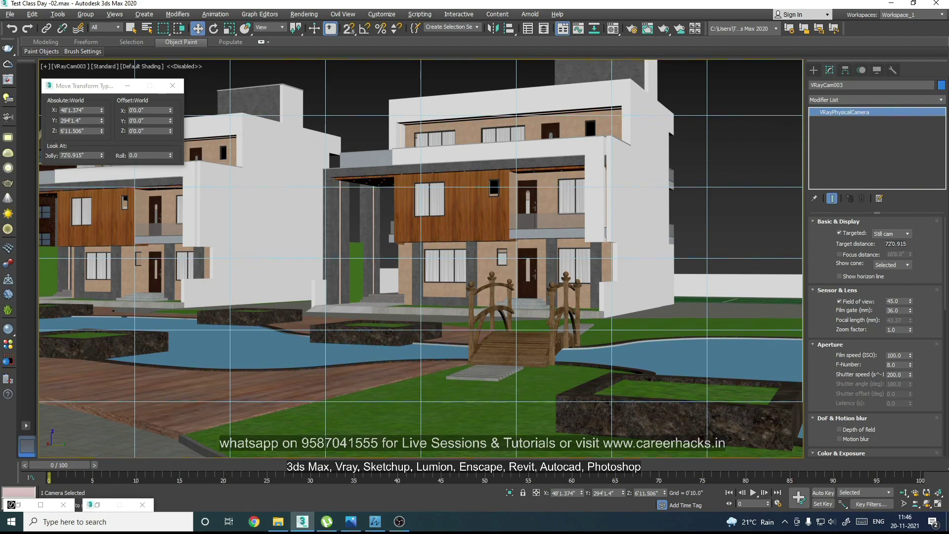
{"action": "left_click", "coordinate": [826, 497]}
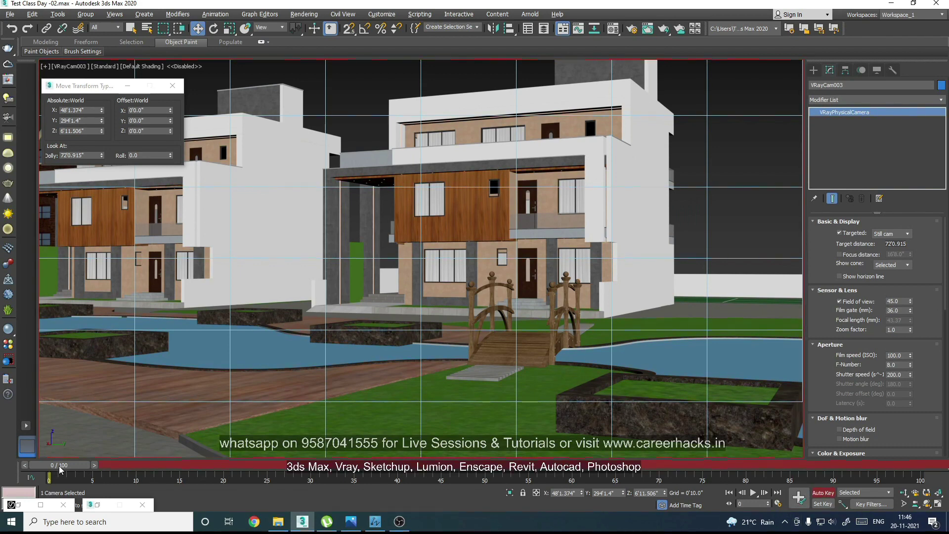
{"action": "mouse_move", "coordinate": [61, 465]}
{"action": "left_mouse_down"}
{"action": "mouse_move", "coordinate": [832, 482]}
{"action": "mouse_move", "coordinate": [51, 475]}
{"action": "mouse_move", "coordinate": [929, 485]}
{"action": "left_mouse_up"}
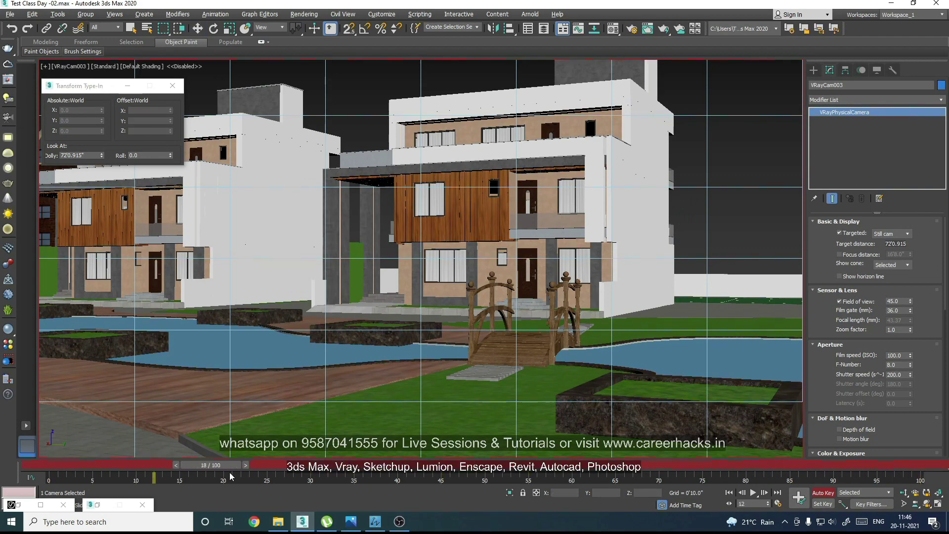
{"action": "key", "text": "w"}
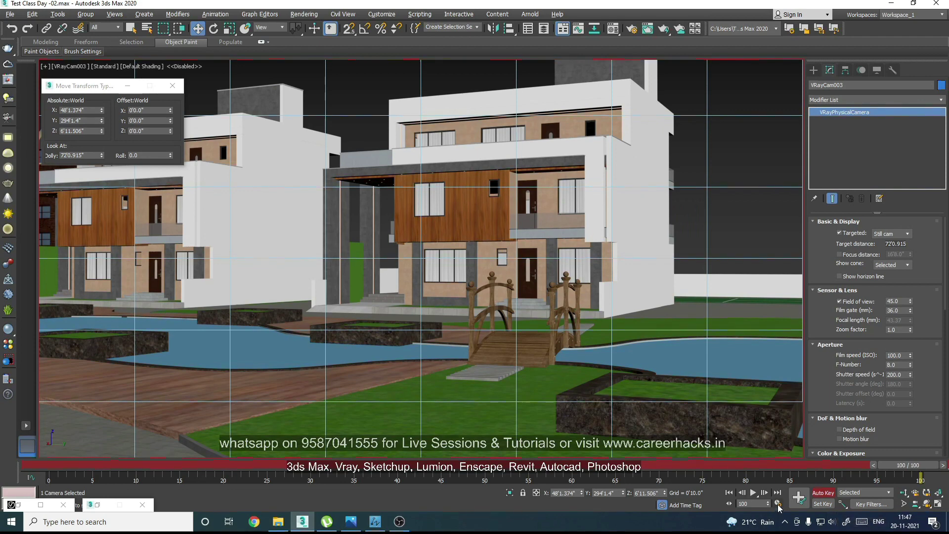
Set the Time Configuration display to MM:SS:TICKS and apply it
{"action": "left_click", "coordinate": [778, 504]}
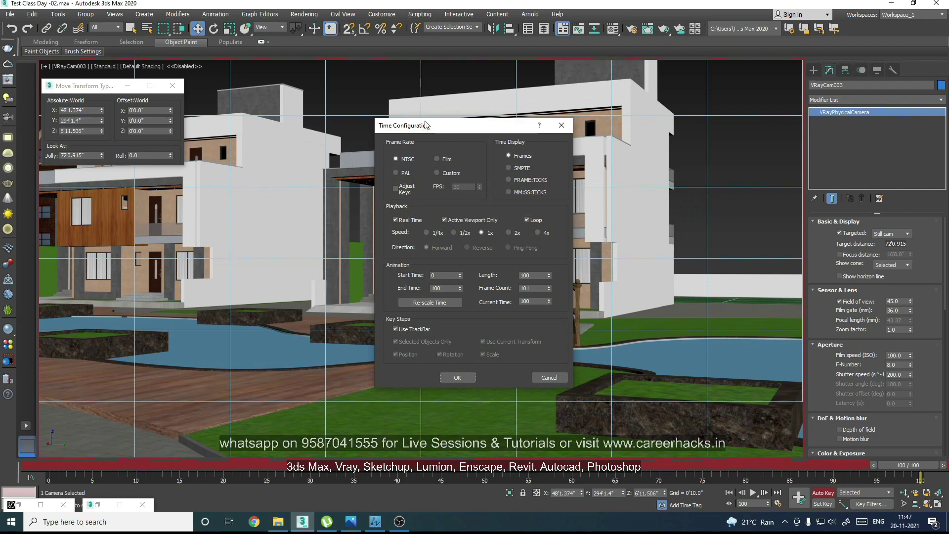
{"action": "left_click_drag", "start_coordinate": [426, 125], "coordinate": [327, 94]}
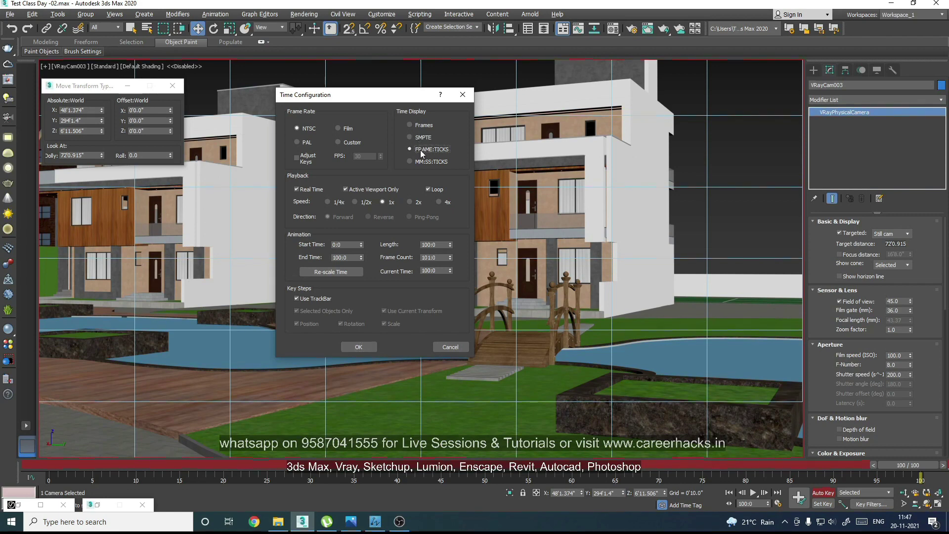
{"action": "left_click", "coordinate": [425, 162]}
{"action": "left_click", "coordinate": [423, 126]}
{"action": "double_click", "coordinate": [351, 257]}
{"action": "left_click", "coordinate": [417, 162]}
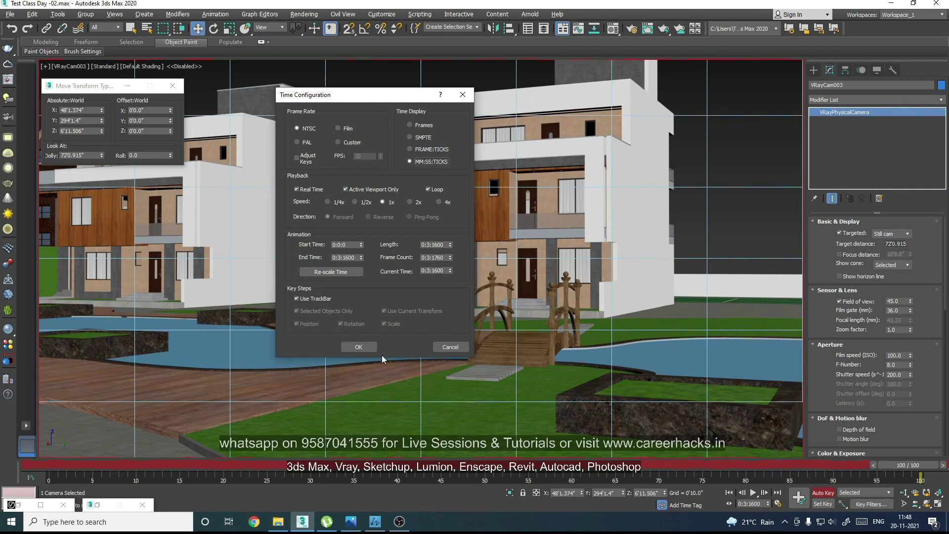
{"action": "left_click", "coordinate": [363, 347]}
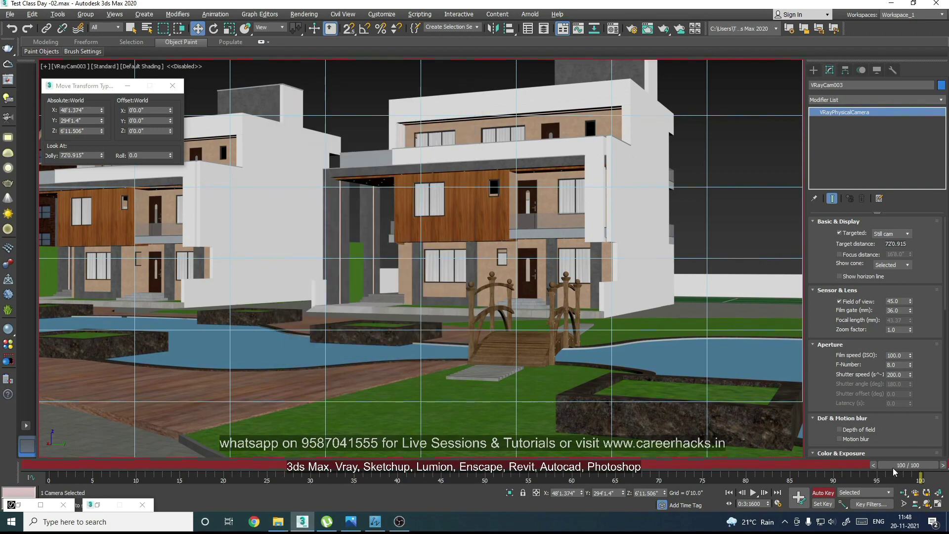
Scrub the animation forward to 0:1:3748 and back to its start
{"action": "mouse_move", "coordinate": [894, 466]}
{"action": "left_mouse_down"}
{"action": "mouse_move", "coordinate": [255, 466]}
{"action": "mouse_move", "coordinate": [328, 470]}
{"action": "left_mouse_up"}
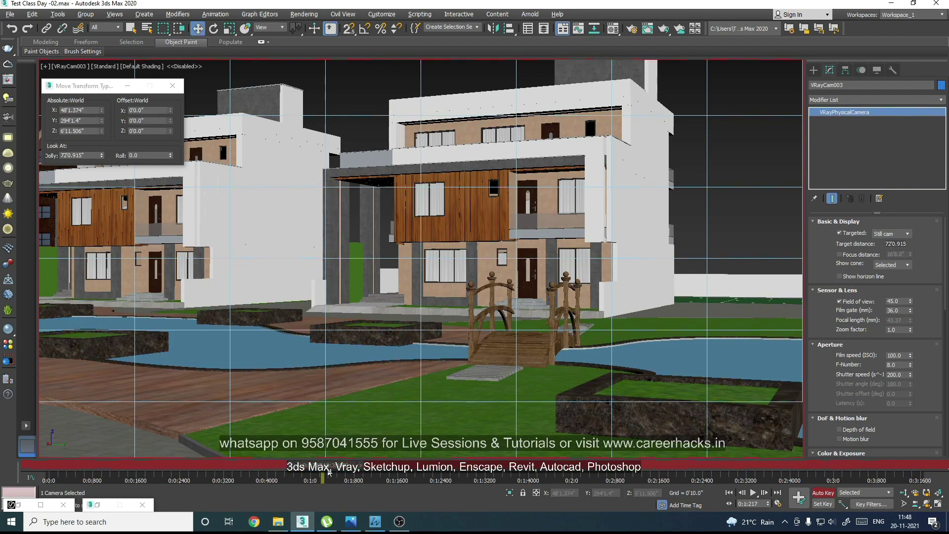
{"action": "mouse_move", "coordinate": [310, 473]}
{"action": "left_mouse_down"}
{"action": "mouse_move", "coordinate": [648, 464]}
{"action": "mouse_move", "coordinate": [892, 473]}
{"action": "left_mouse_up"}
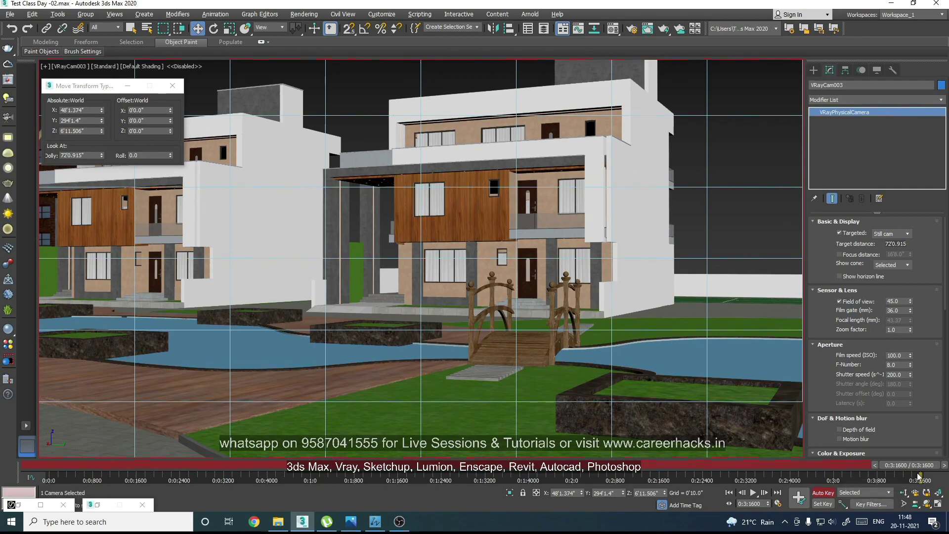
{"action": "left_click_drag", "start_coordinate": [923, 466], "coordinate": [1, 463]}
{"action": "key", "text": "w"}
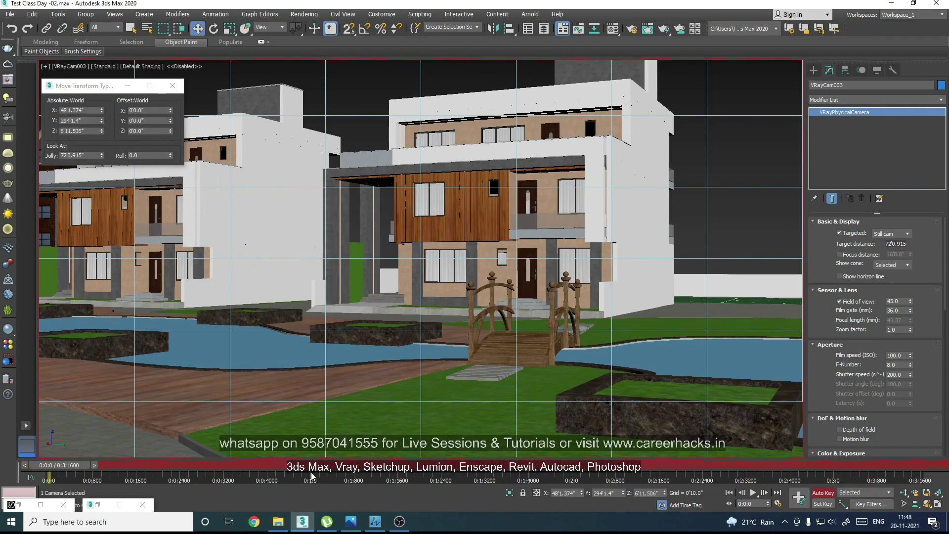
{"action": "left_click", "coordinate": [778, 503]}
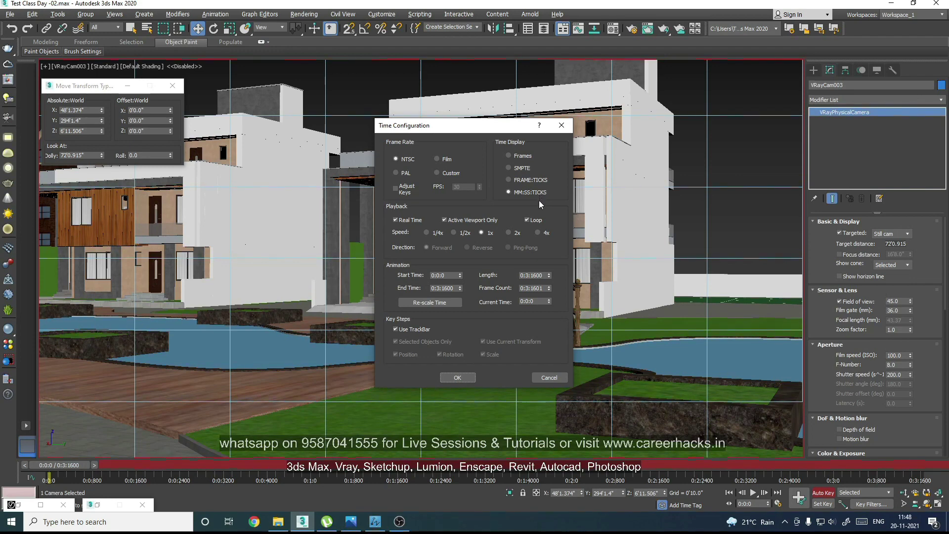
Extend the animation end to 0:4:1120 and switch the time display back to Frames, 0–127
{"action": "left_click", "coordinate": [547, 377]}
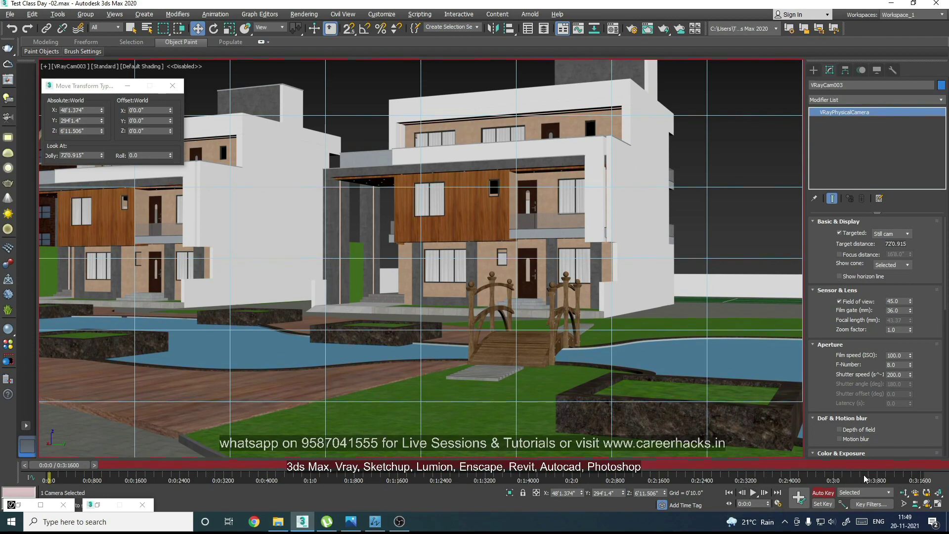
{"action": "right_click_drag", "start_coordinate": [863, 475], "coordinate": [787, 478], "text": "ctrl+alt"}
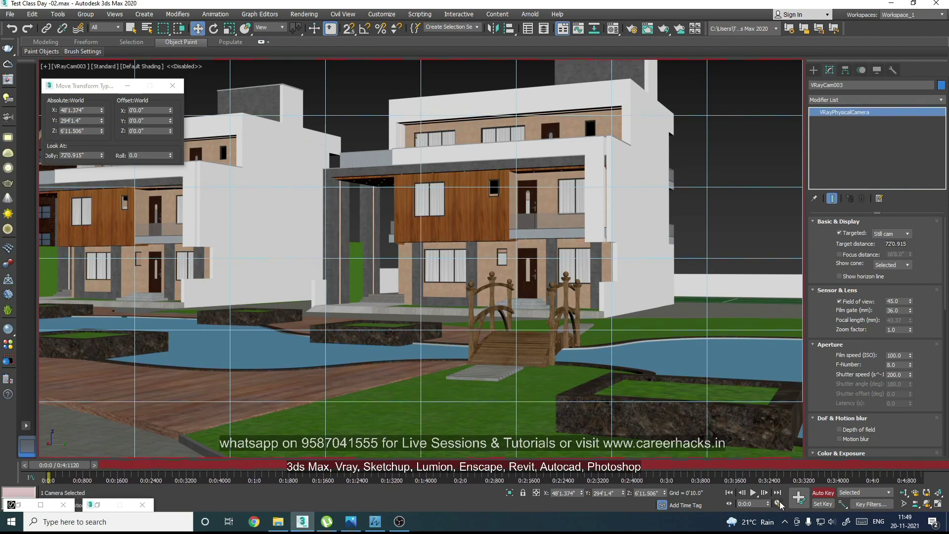
{"action": "left_click", "coordinate": [779, 502]}
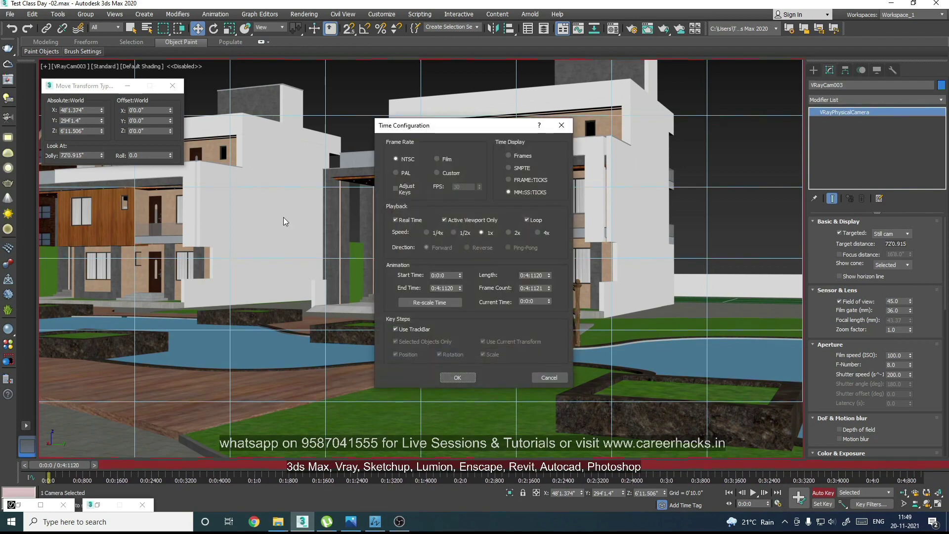
{"action": "left_click", "coordinate": [513, 155]}
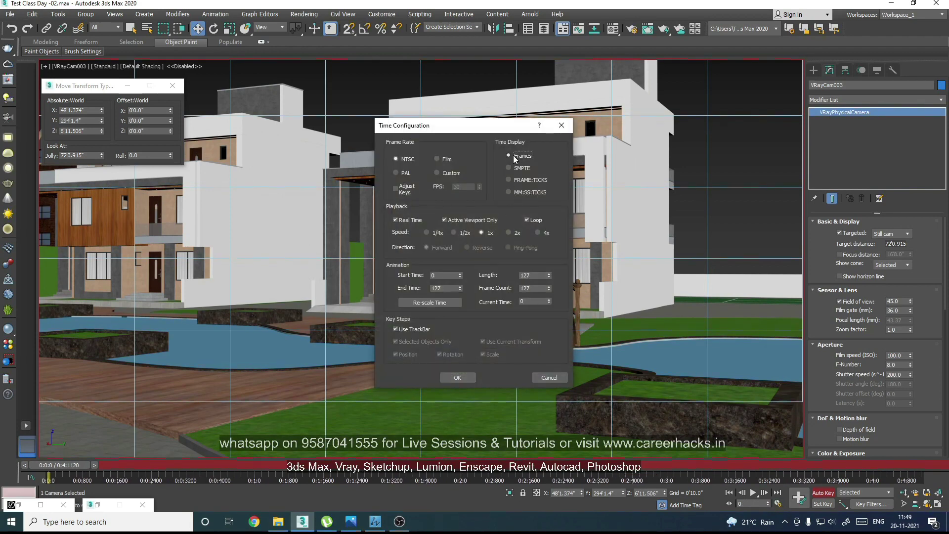
{"action": "left_click", "coordinate": [460, 379]}
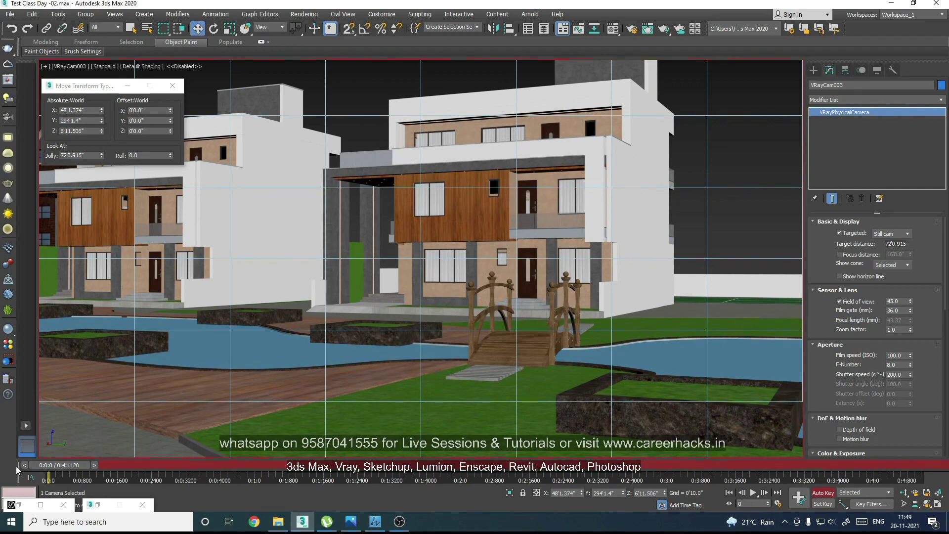
{"action": "mouse_move", "coordinate": [74, 466]}
{"action": "left_mouse_down"}
{"action": "mouse_move", "coordinate": [86, 465]}
{"action": "mouse_move", "coordinate": [73, 464]}
{"action": "left_mouse_up"}
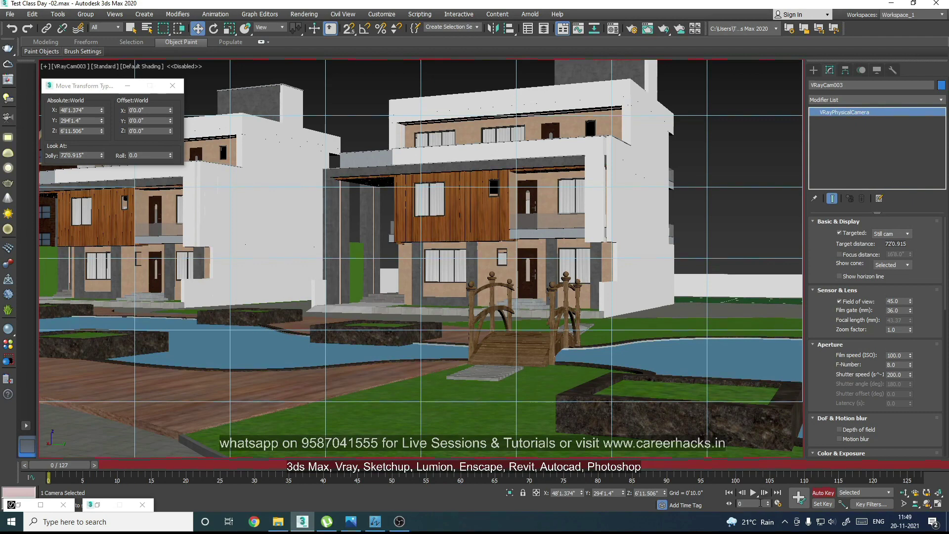
Play the walkthrough, rewind to frame 0, deselect the camera, and play again to about frame 76
{"action": "left_click", "coordinate": [753, 492]}
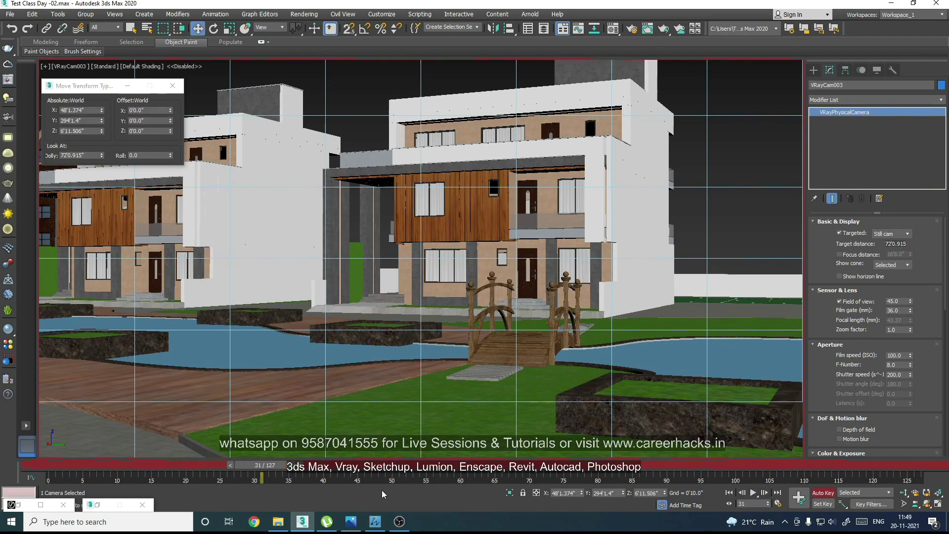
{"action": "left_click_drag", "start_coordinate": [267, 470], "coordinate": [5, 470]}
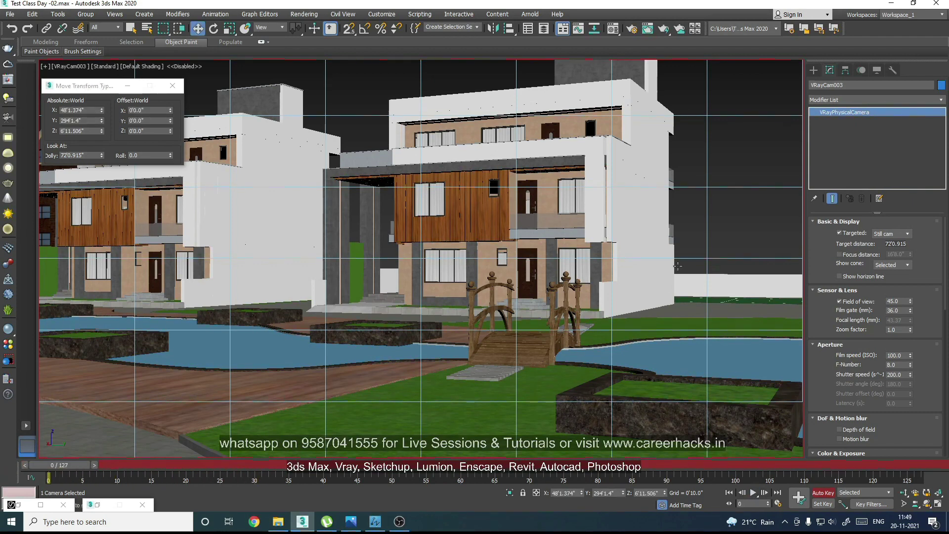
{"action": "left_click", "coordinate": [721, 221]}
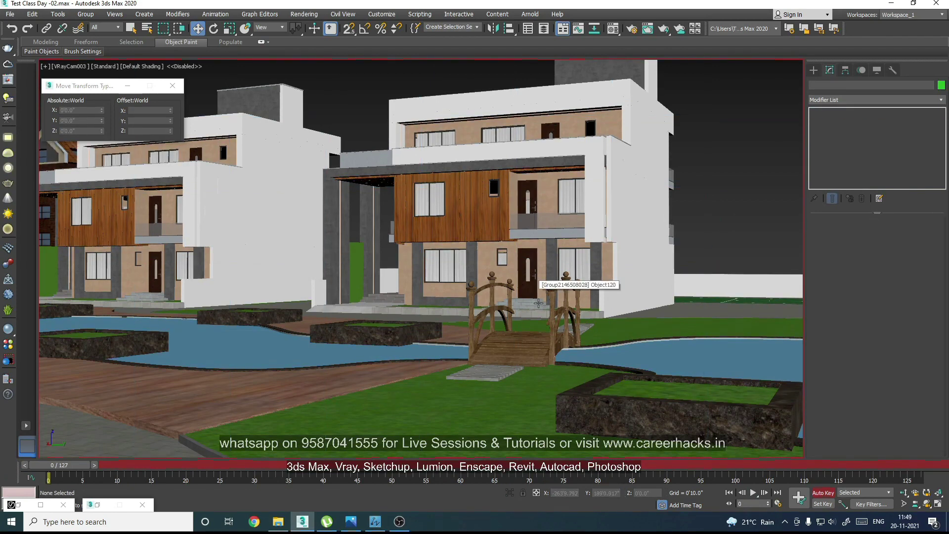
{"action": "left_click", "coordinate": [752, 493]}
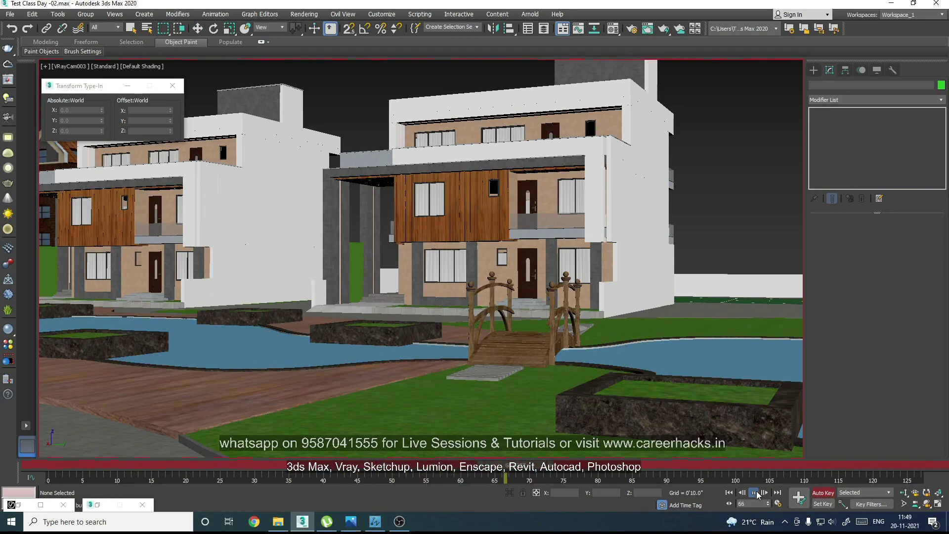
{"action": "left_click", "coordinate": [753, 492]}
{"action": "key", "text": "w"}
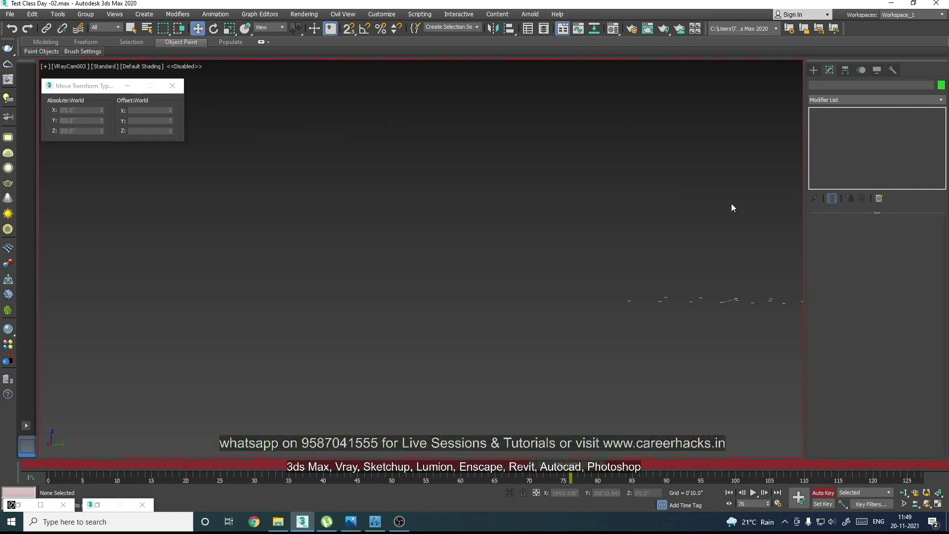
Play the VRayCam003 walkthrough from the first frame and stop it at frame 100
{"action": "left_click", "coordinate": [737, 499]}
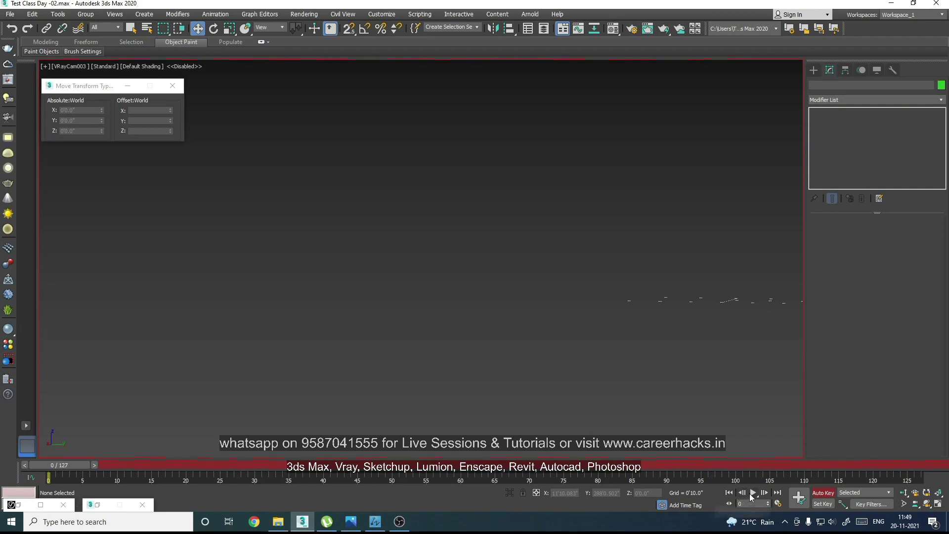
{"action": "left_click", "coordinate": [753, 492]}
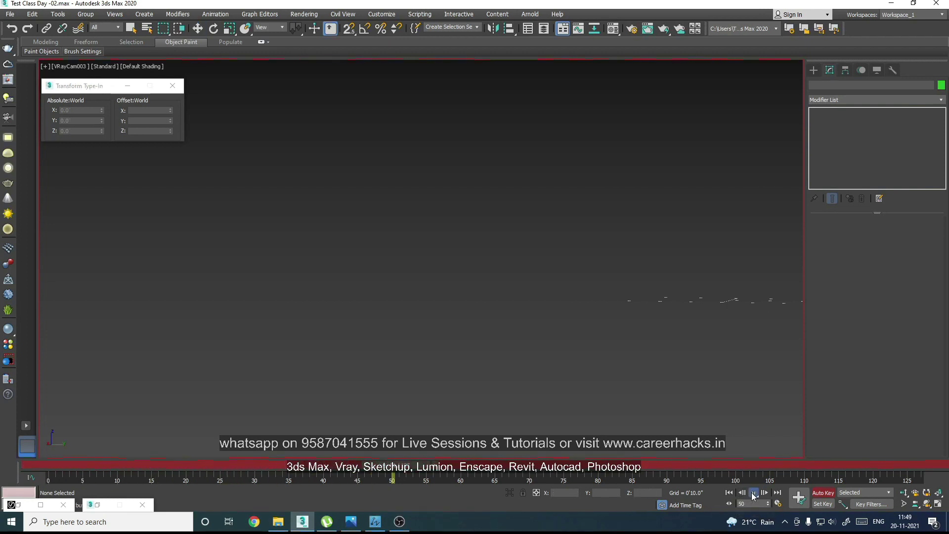
{"action": "left_click", "coordinate": [754, 493]}
{"action": "left_click", "coordinate": [729, 492]}
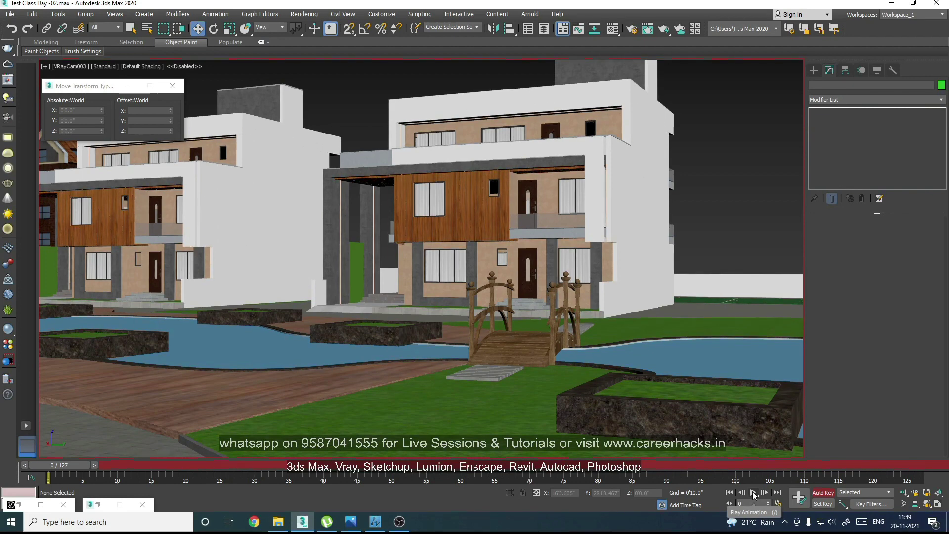
{"action": "left_click", "coordinate": [753, 494]}
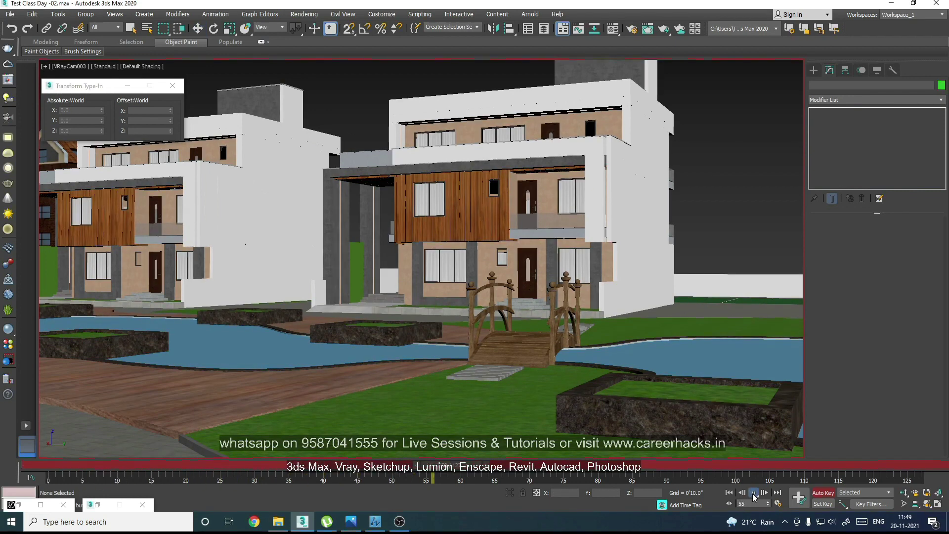
{"action": "left_click", "coordinate": [753, 494]}
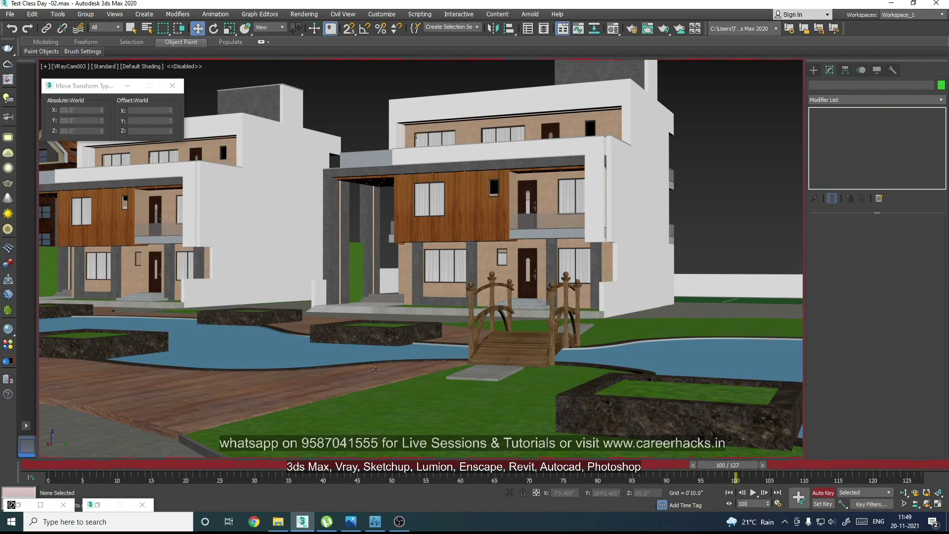
Pan the VRayCam003 camera view sideways so the houses shift right
{"action": "key", "text": "ctrl+p"}
{"action": "left_click_drag", "start_coordinate": [345, 322], "coordinate": [387, 324]}
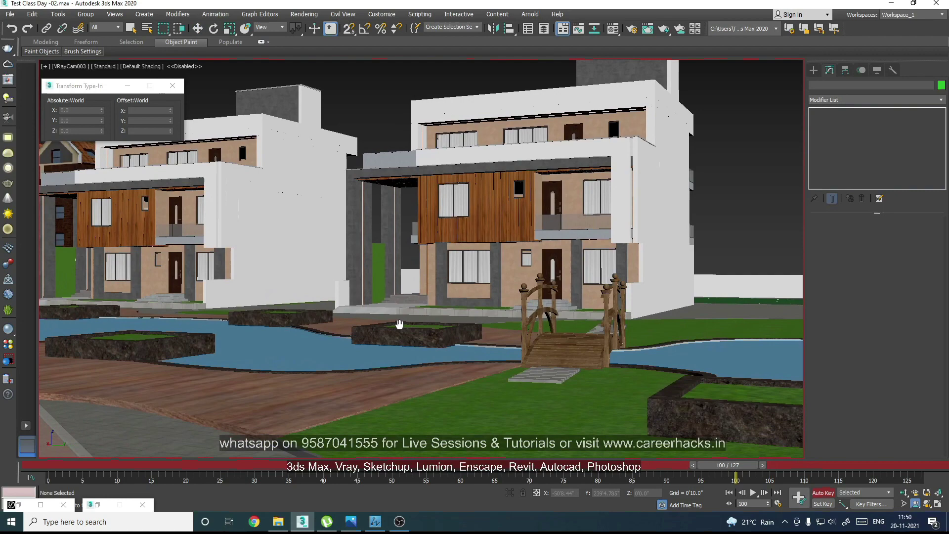
{"action": "middle_click_drag", "start_coordinate": [399, 324], "coordinate": [425, 322]}
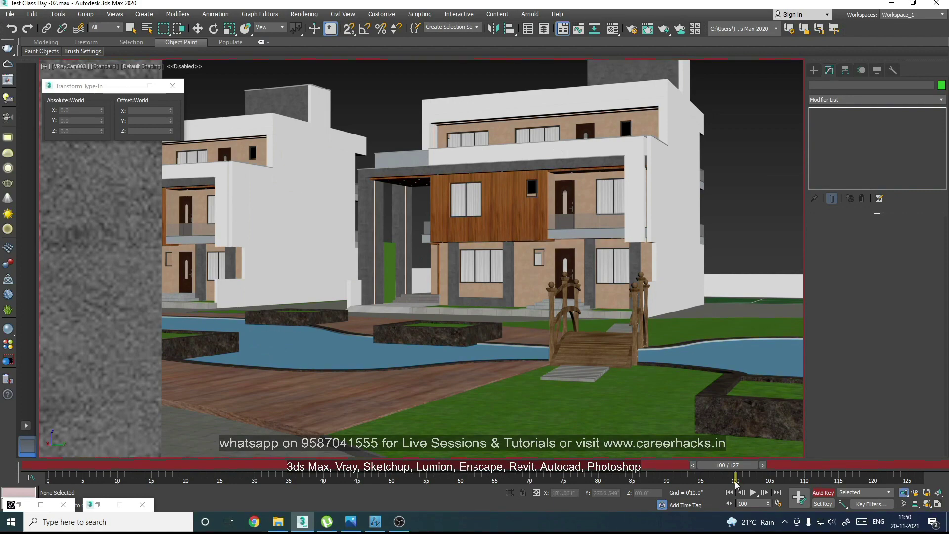
Play the walkthrough from frame 0, stop at frame 104, and return to frame 0
{"action": "left_click_drag", "start_coordinate": [746, 470], "coordinate": [242, 484]}
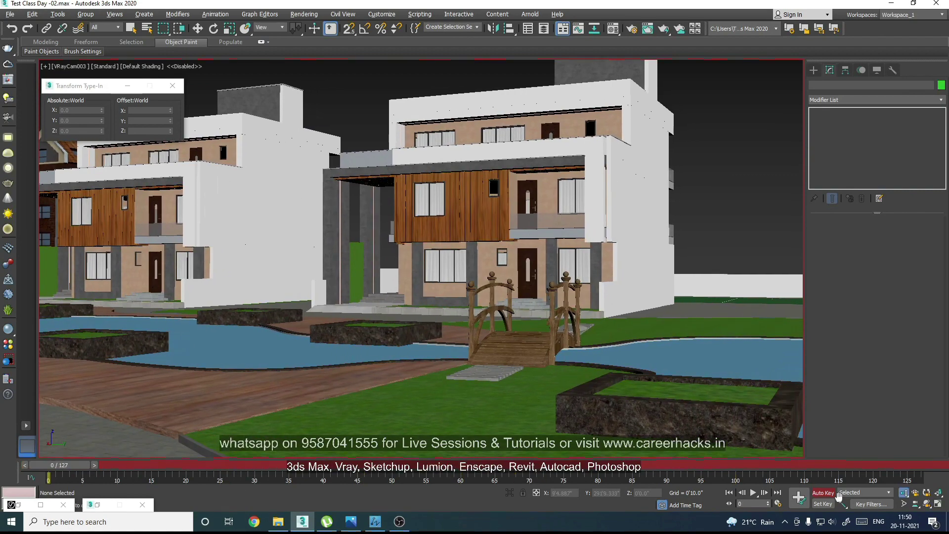
{"action": "left_click", "coordinate": [753, 493]}
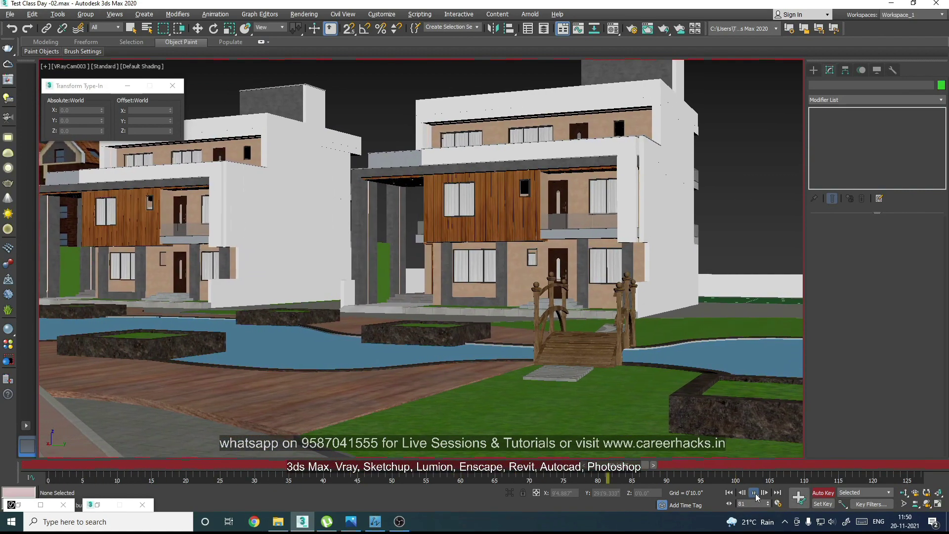
{"action": "left_click", "coordinate": [753, 493]}
{"action": "left_click_drag", "start_coordinate": [754, 470], "coordinate": [192, 348]}
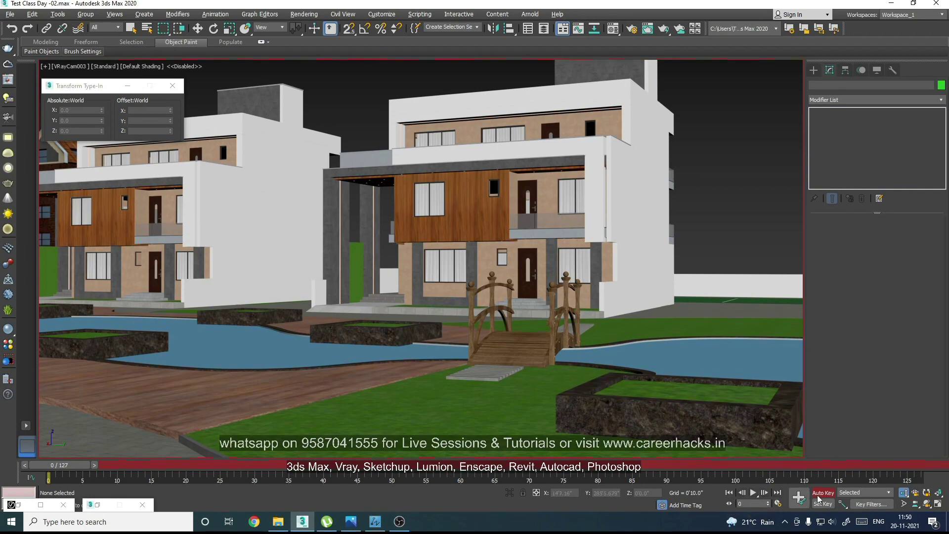
{"action": "left_click", "coordinate": [821, 494]}
{"action": "left_click", "coordinate": [752, 492]}
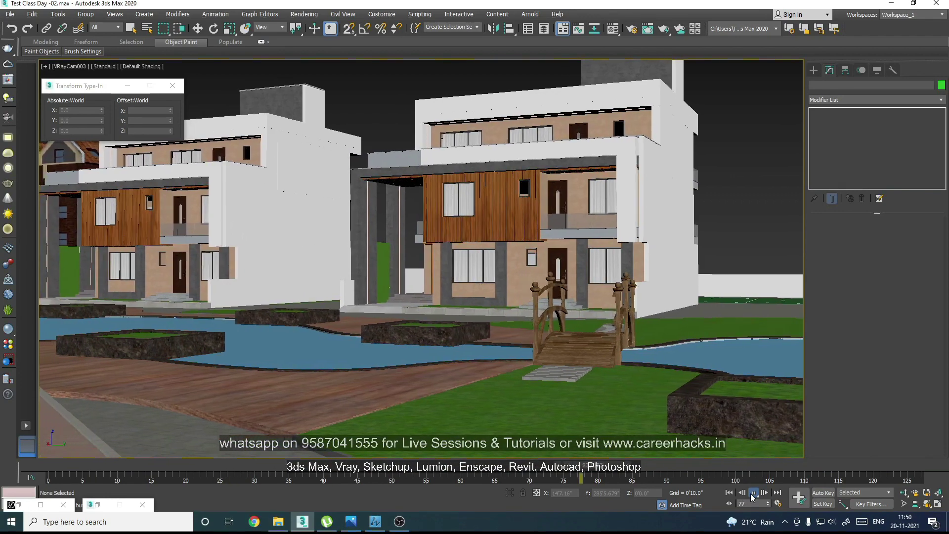
{"action": "left_click", "coordinate": [752, 493]}
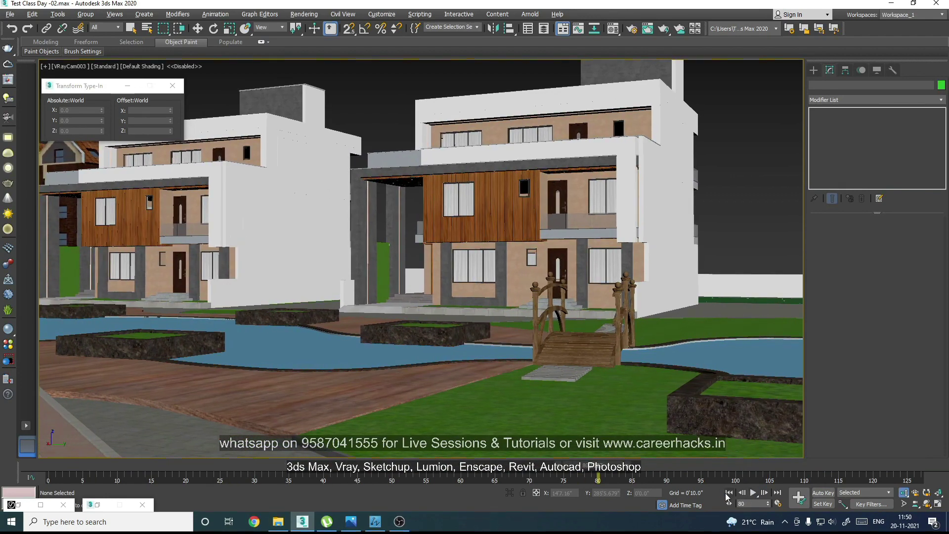
{"action": "left_click", "coordinate": [729, 493]}
{"action": "left_click", "coordinate": [752, 496]}
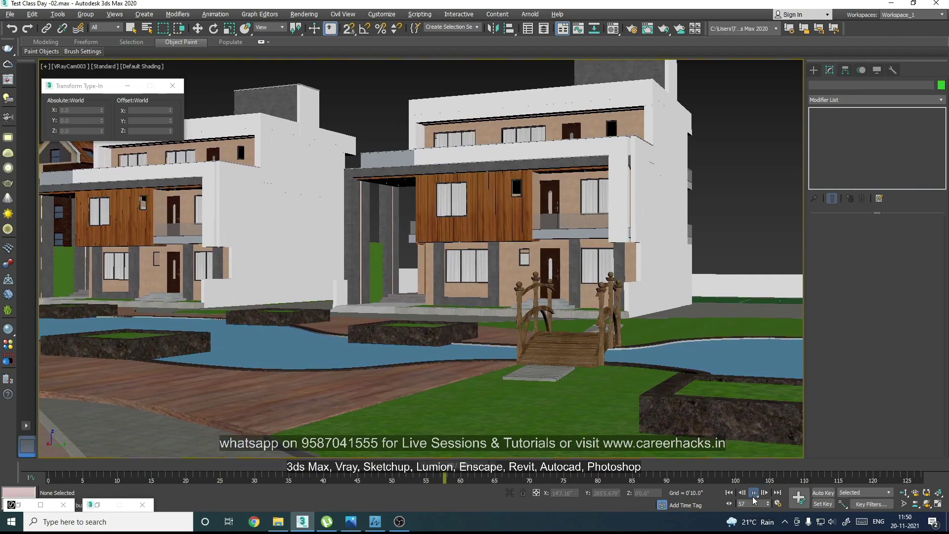
{"action": "left_click", "coordinate": [751, 495]}
{"action": "left_click", "coordinate": [724, 493]}
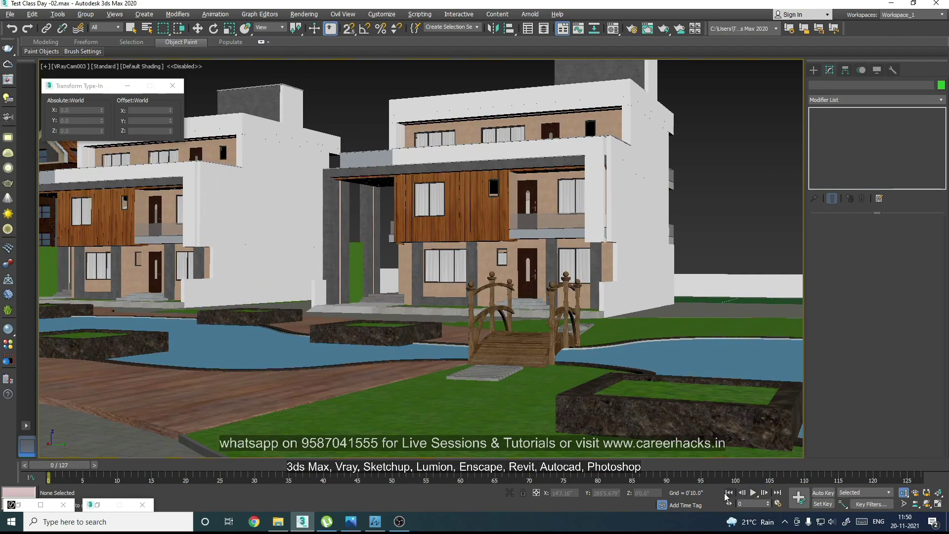
{"action": "left_click", "coordinate": [754, 493]}
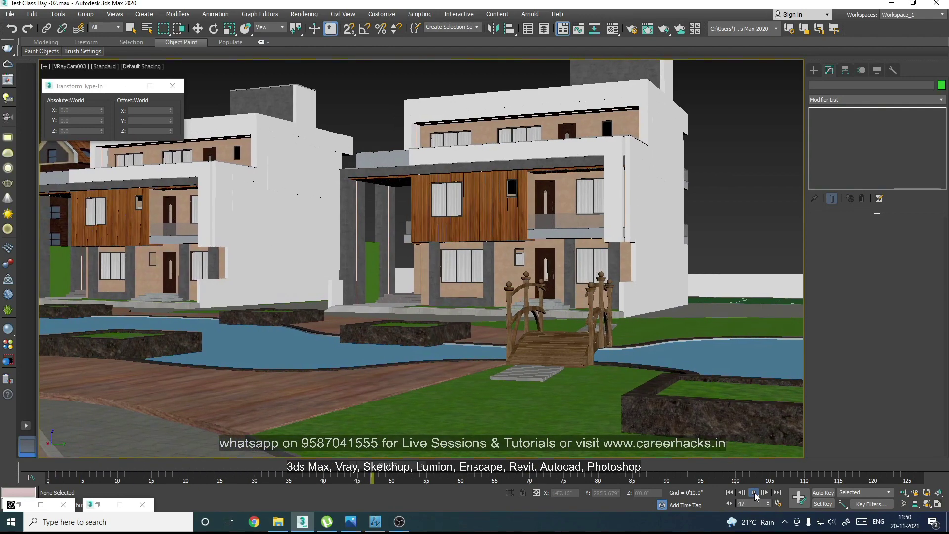
{"action": "left_click", "coordinate": [754, 493]}
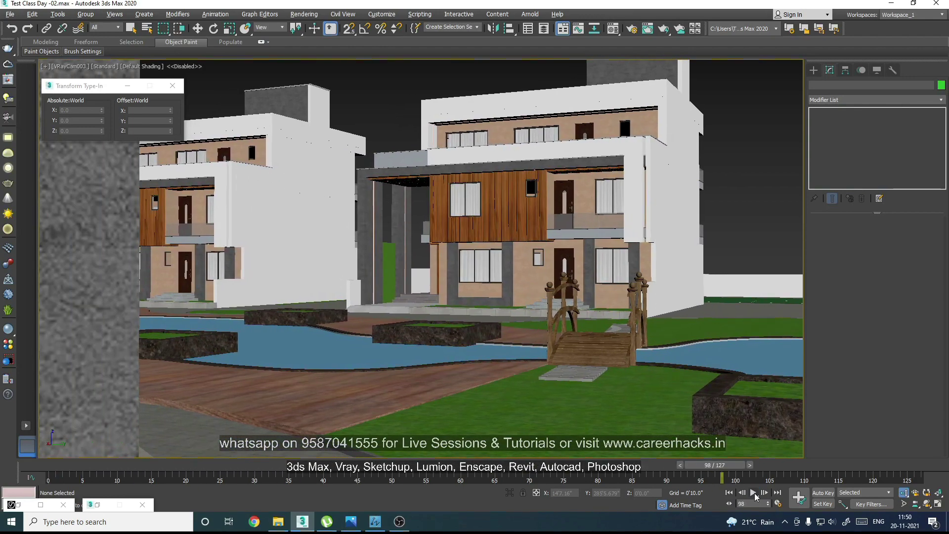
{"action": "left_click", "coordinate": [729, 493]}
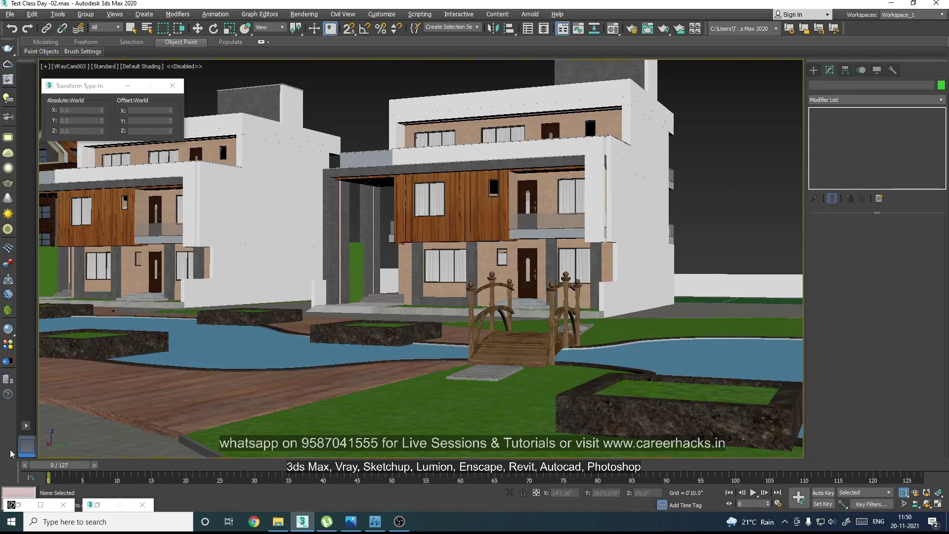
{"action": "key", "text": "w"}
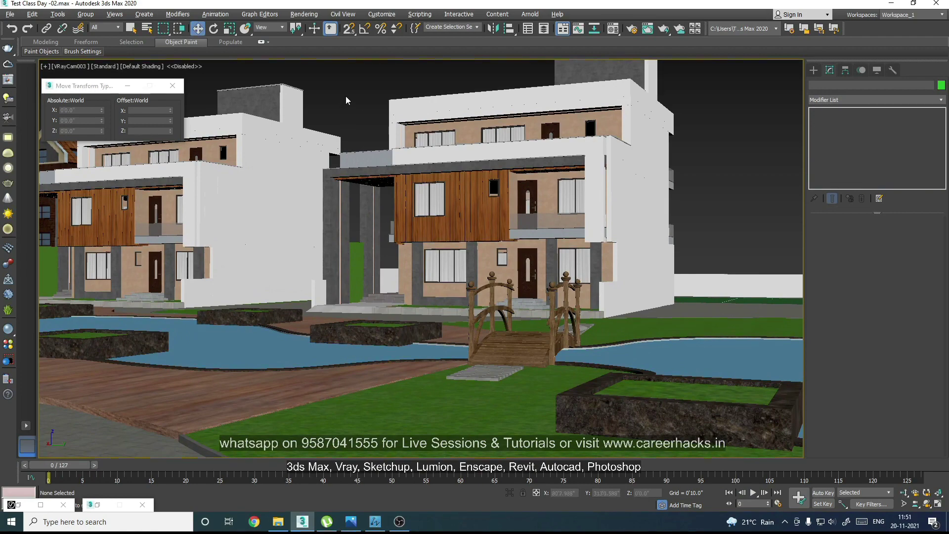
Switch to the Perspective viewport, zooming in on the pond bridge and orbiting around the park
{"action": "key", "text": "p"}
{"action": "key", "text": "alt+z"}
{"action": "left_click_drag", "start_coordinate": [417, 306], "coordinate": [416, 259]}
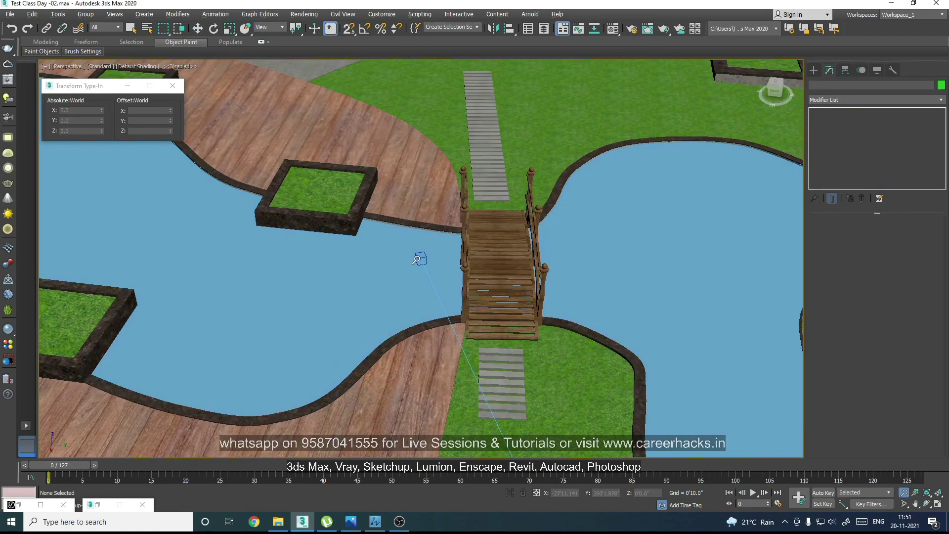
{"action": "scroll", "coordinate": [416, 259], "scroll_direction": "down", "scroll_amount": 5}
{"action": "key", "text": "ctrl+r"}
{"action": "mouse_move", "coordinate": [318, 272]}
{"action": "left_mouse_down"}
{"action": "mouse_move", "coordinate": [398, 294]}
{"action": "mouse_move", "coordinate": [390, 277]}
{"action": "mouse_move", "coordinate": [372, 278]}
{"action": "left_mouse_up"}
{"action": "right_click", "coordinate": [372, 278]}
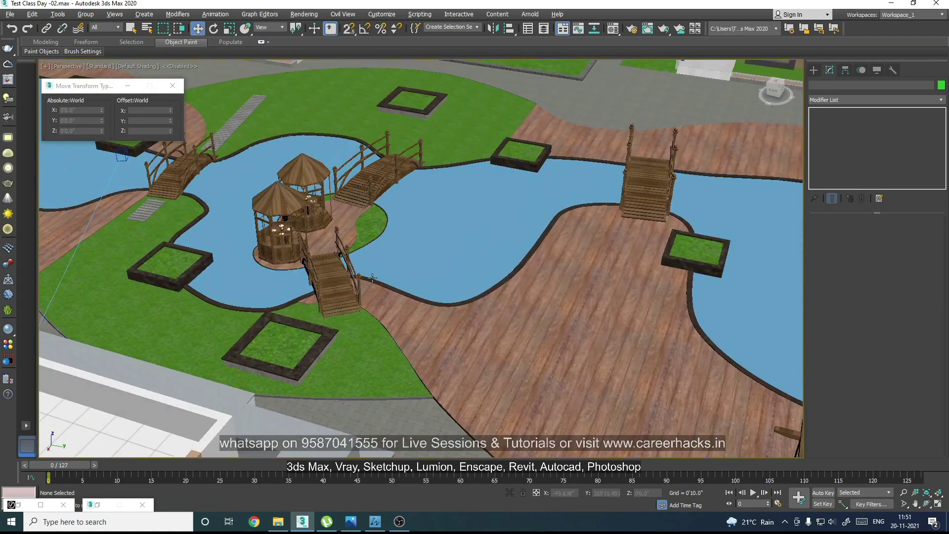
Select the wooden pergola group, frame it with Z, and orbit down to eye level
{"action": "left_click", "coordinate": [311, 172]}
{"action": "middle_click_drag", "start_coordinate": [311, 171], "coordinate": [318, 305]}
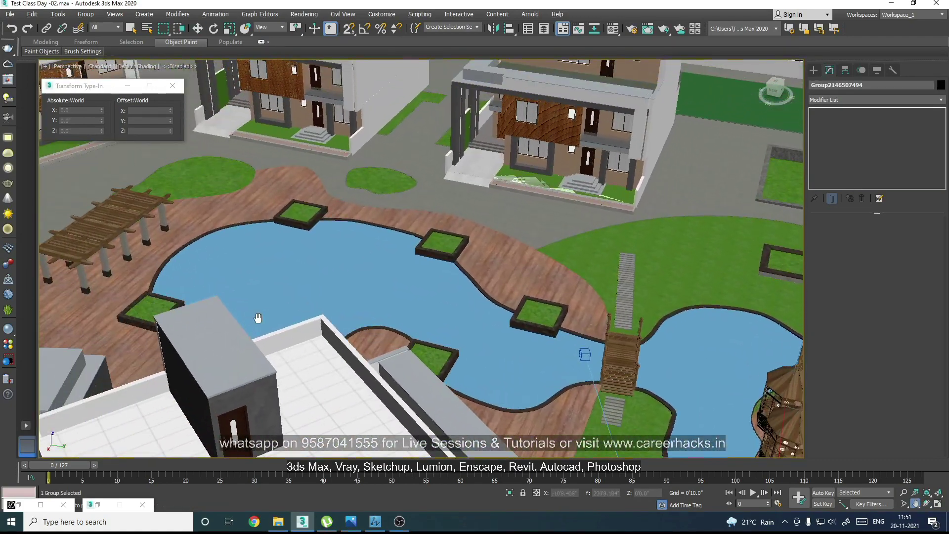
{"action": "key", "text": "z"}
{"action": "key", "text": "ctrl+r"}
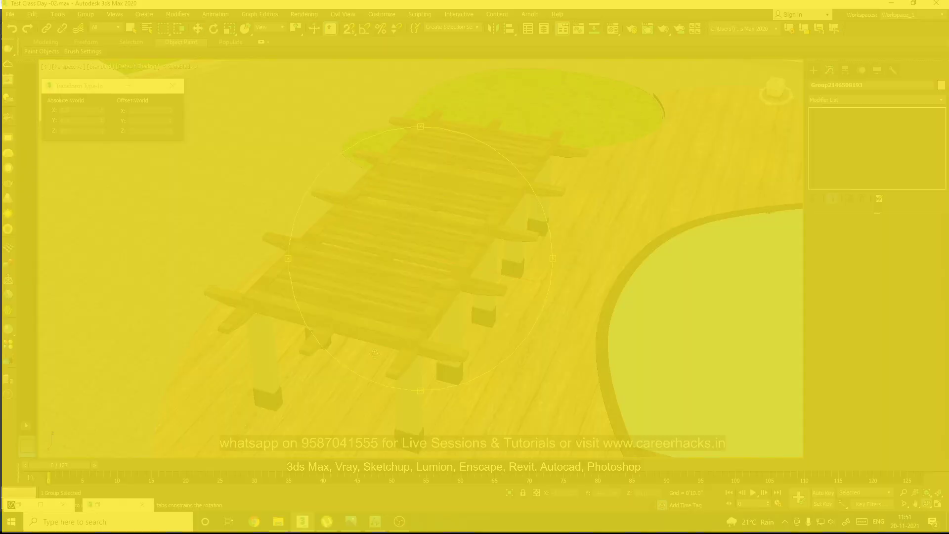
{"action": "left_click_drag", "start_coordinate": [375, 247], "coordinate": [581, 385]}
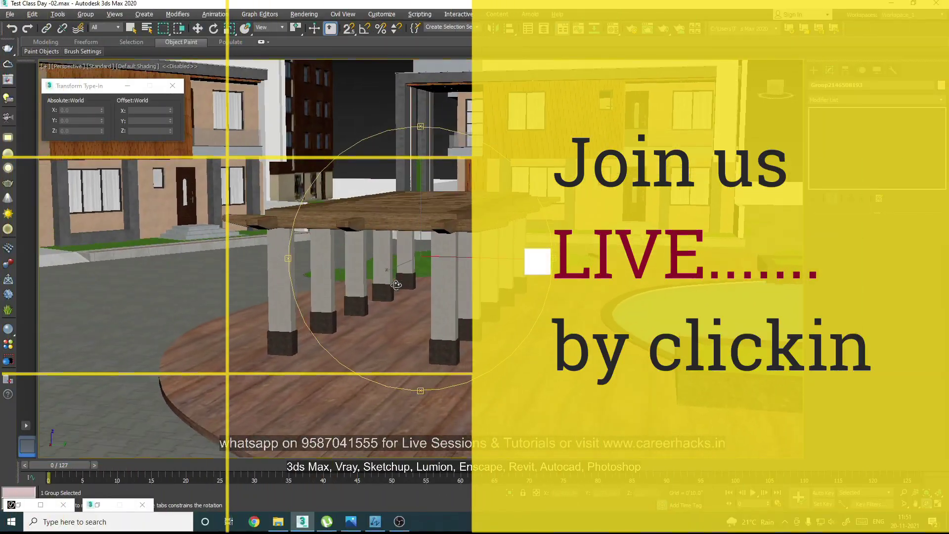
{"action": "right_click", "coordinate": [581, 385]}
{"action": "left_click", "coordinate": [813, 69]}
{"action": "left_click", "coordinate": [855, 129]}
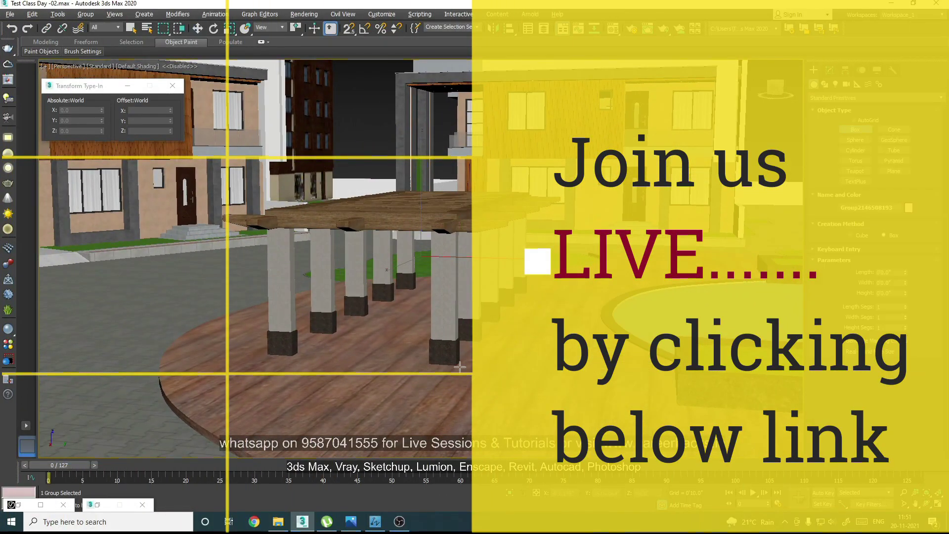